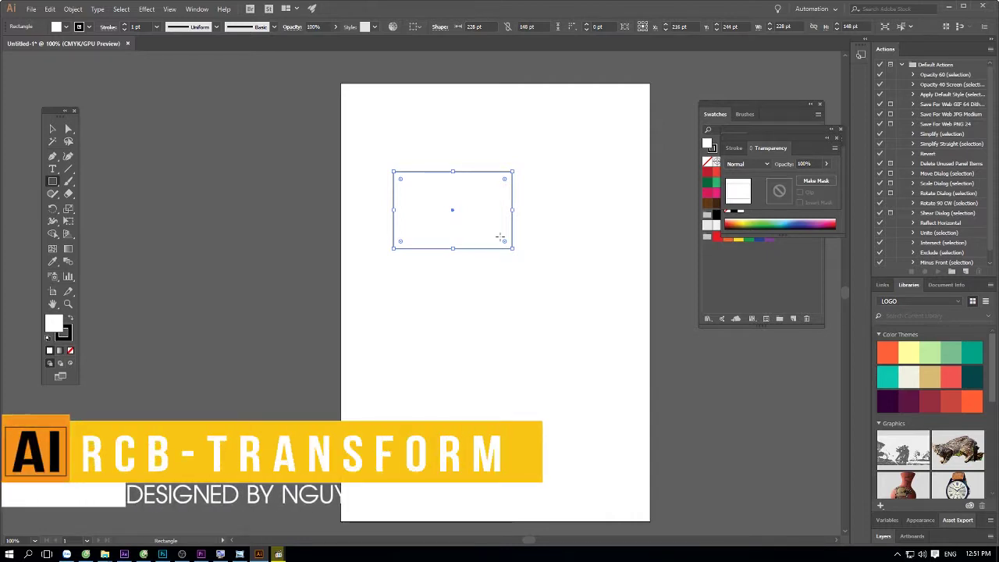
Enlarge the rectangle to about 345 by 224 pt and fill it with pale yellow
{"action": "key", "text": "v"}
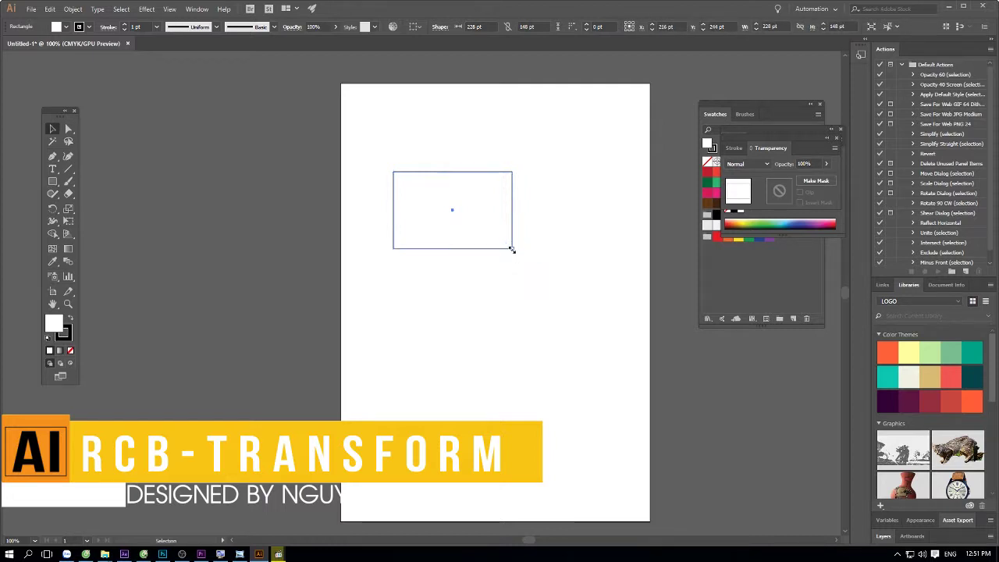
{"action": "left_click_drag", "start_coordinate": [511, 249], "coordinate": [574, 288]}
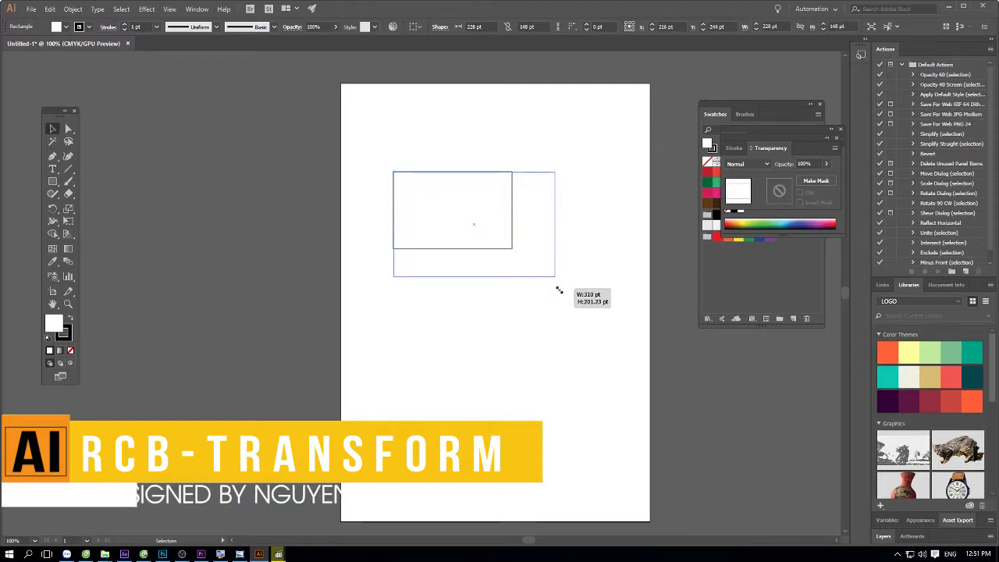
{"action": "left_click", "coordinate": [910, 349]}
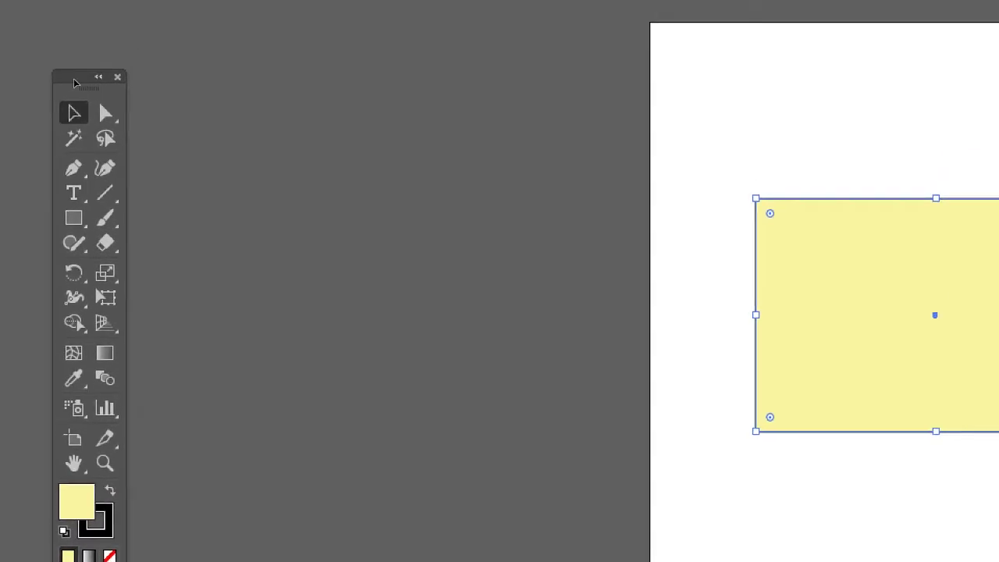
{"action": "left_click", "coordinate": [331, 125]}
{"action": "key", "text": "ctrl+a"}
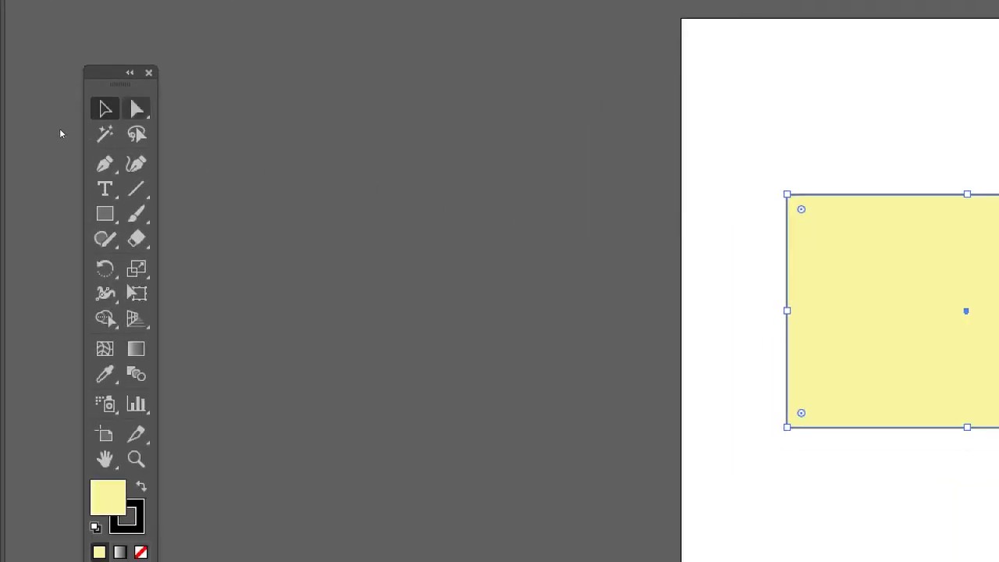
{"action": "key", "text": "r"}
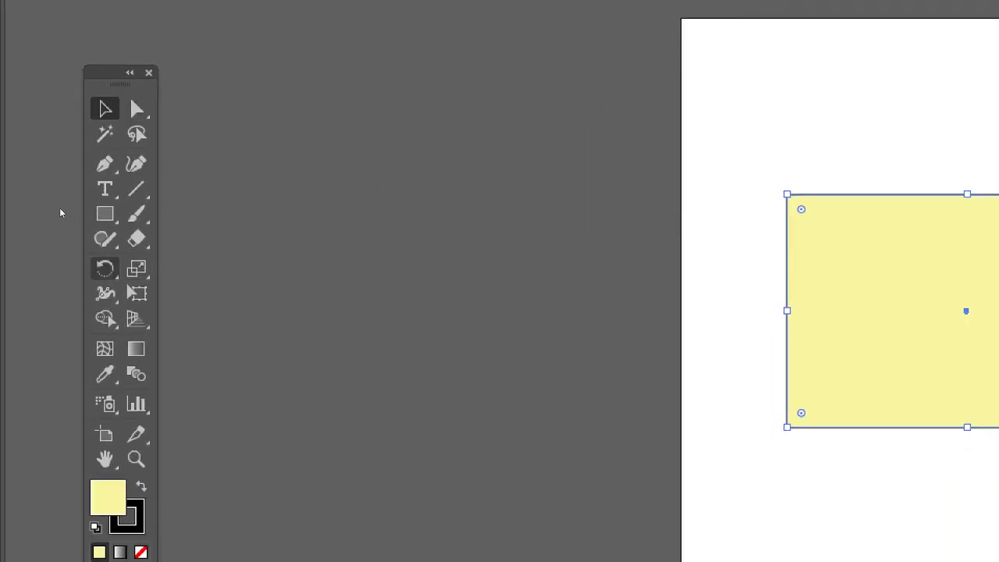
{"action": "key", "text": "s"}
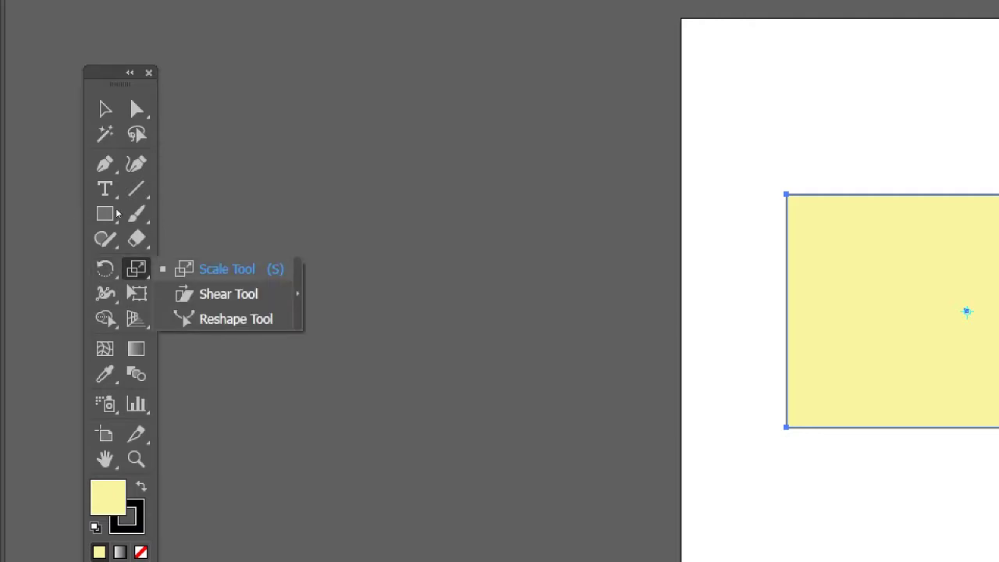
{"action": "key", "text": "shift+w"}
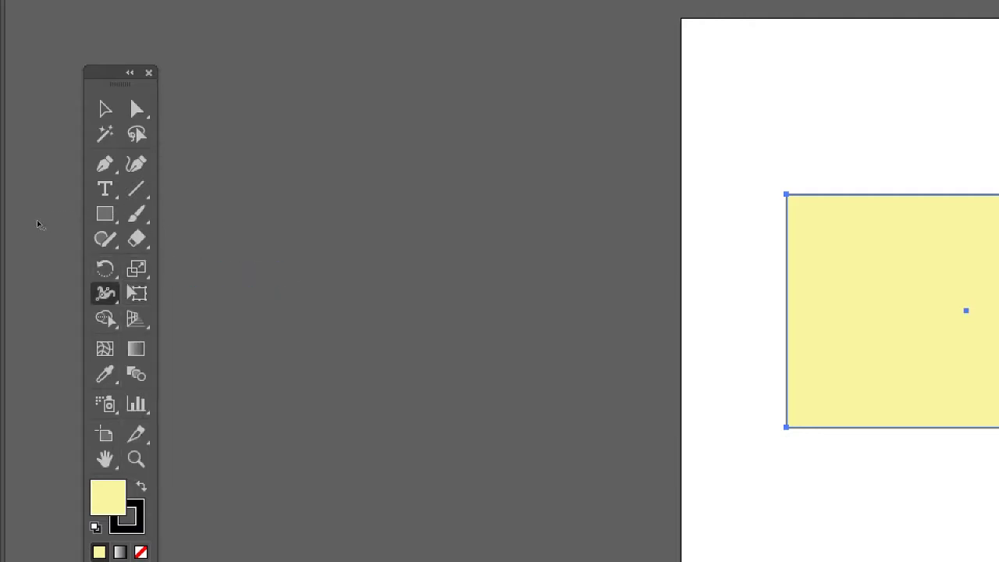
{"action": "key", "text": "e"}
{"action": "key", "text": "s"}
{"action": "key", "text": "e"}
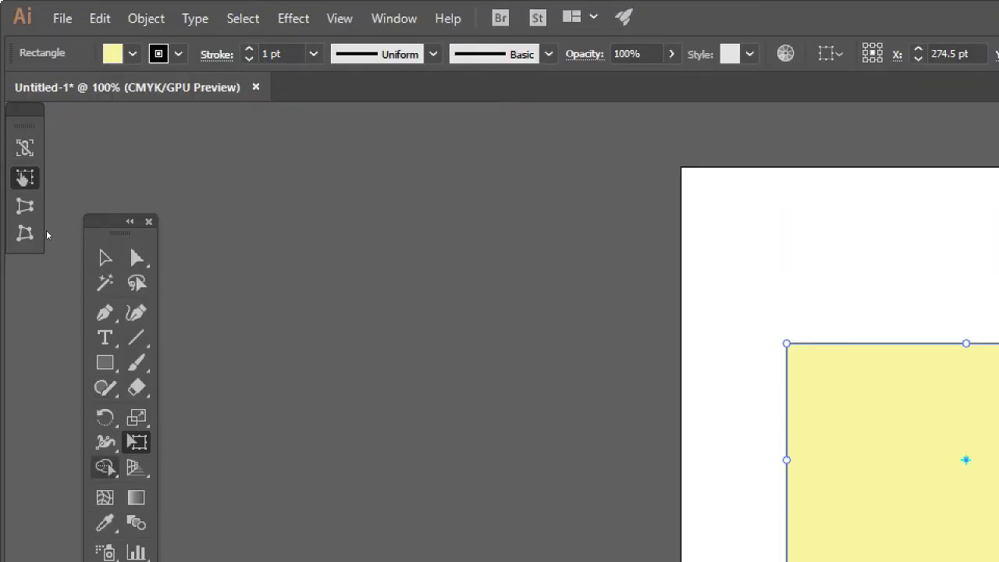
{"action": "key", "text": "shift+w"}
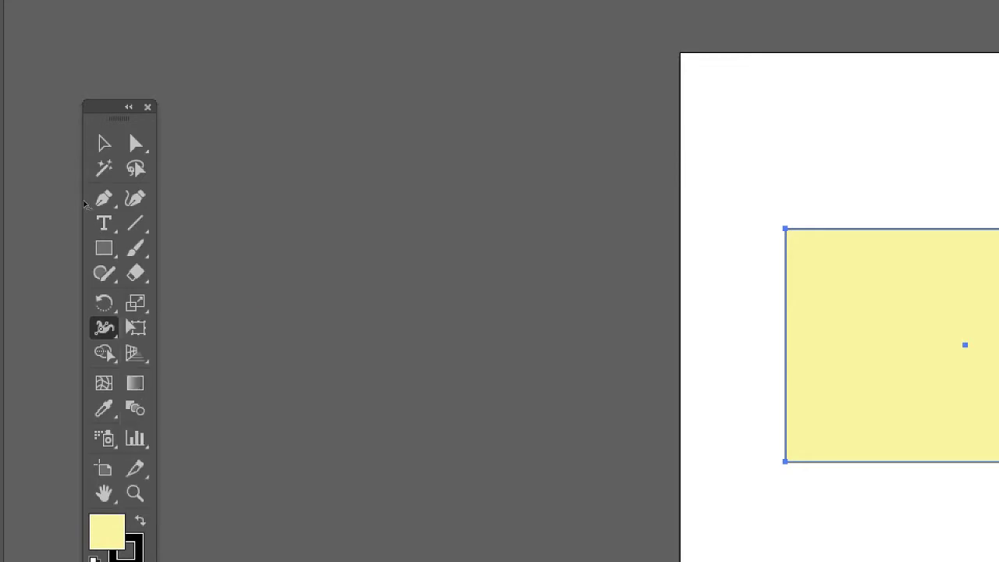
Draw a vertical line left of the page and give it a 15 pt black stroke
{"action": "left_click", "coordinate": [135, 224]}
{"action": "left_click_drag", "start_coordinate": [505, 371], "coordinate": [505, 453]}
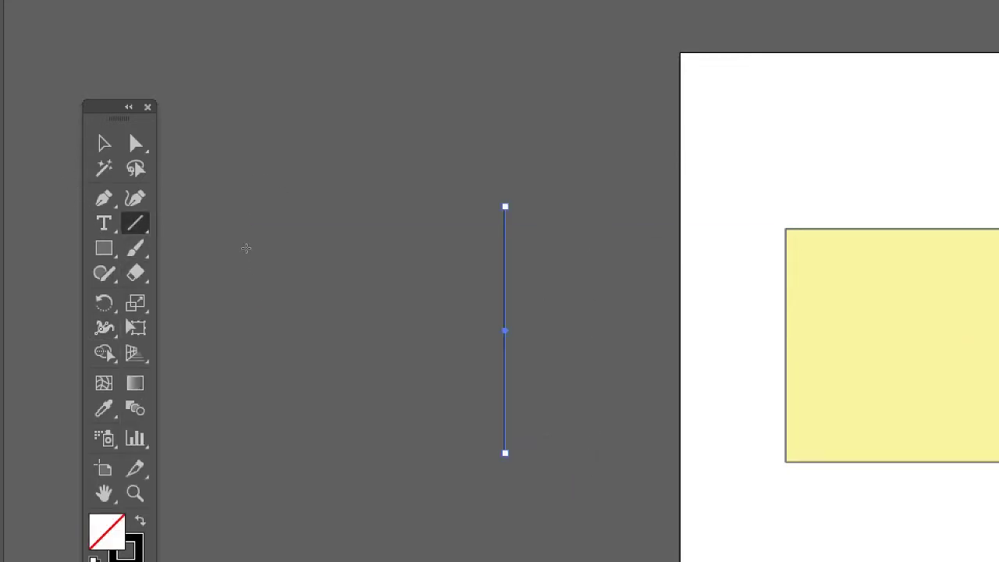
{"action": "key", "text": "v"}
{"action": "left_click", "coordinate": [287, 231]}
{"action": "key", "text": "ctrl+z"}
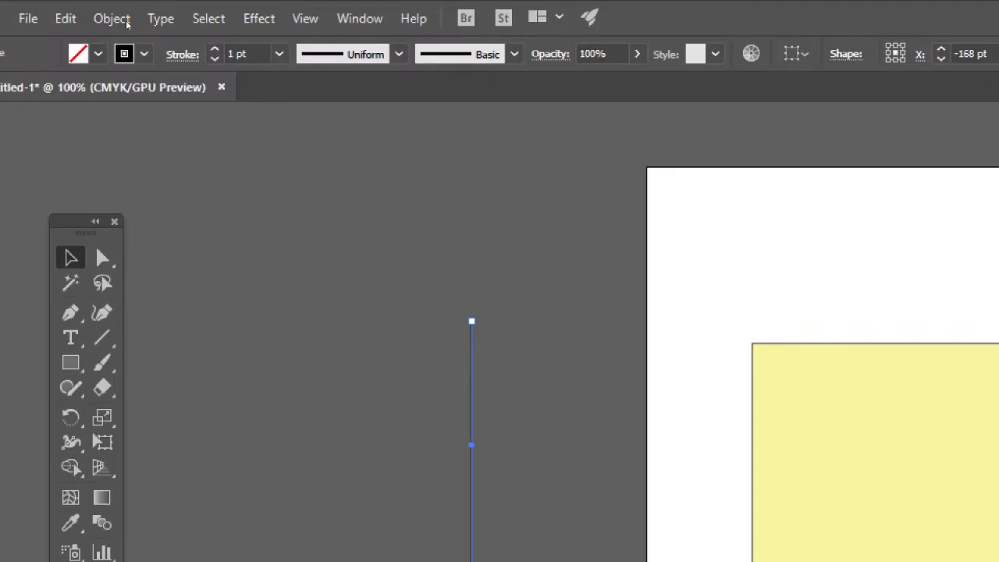
{"action": "key", "text": "Up"}
{"action": "key", "text": "Up"}
{"action": "key", "text": "Up"}
{"action": "key", "text": "Up"}
{"action": "key", "text": "Up"}
{"action": "key", "text": "Up"}
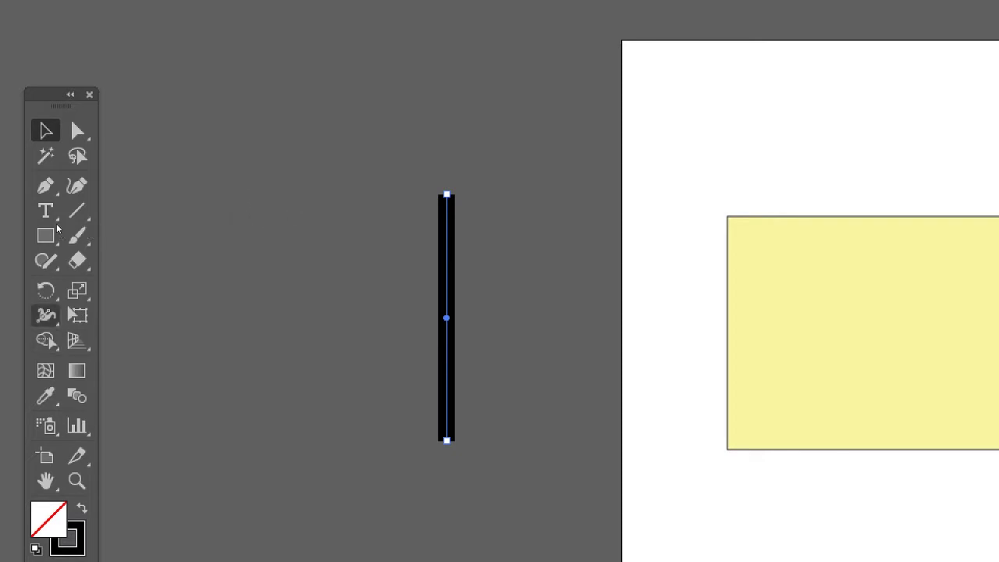
{"action": "left_click", "coordinate": [46, 315]}
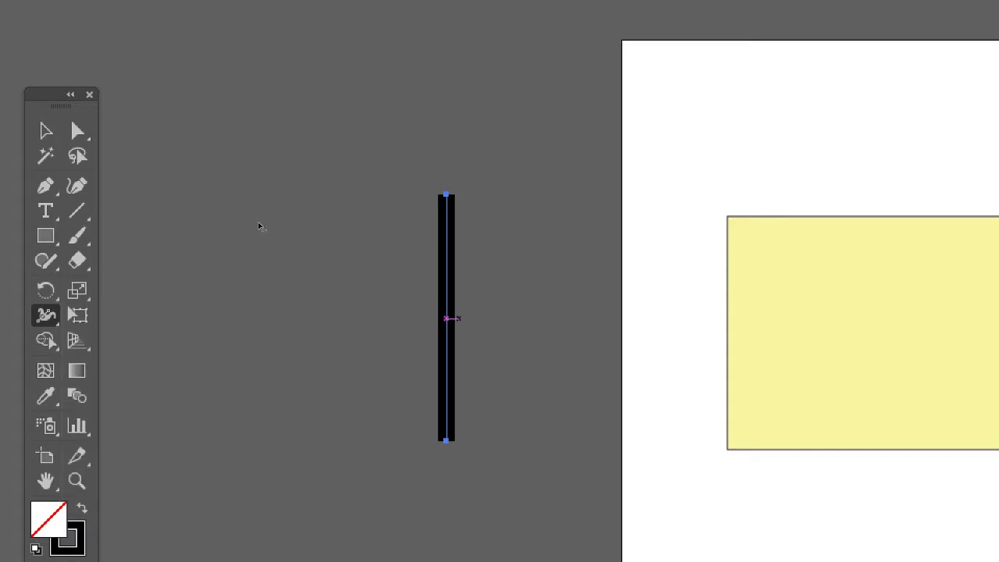
Widen the line's middle to about 202 pt, pinch a neck, and flare the top and foot
{"action": "left_click_drag", "start_coordinate": [458, 318], "coordinate": [555, 318]}
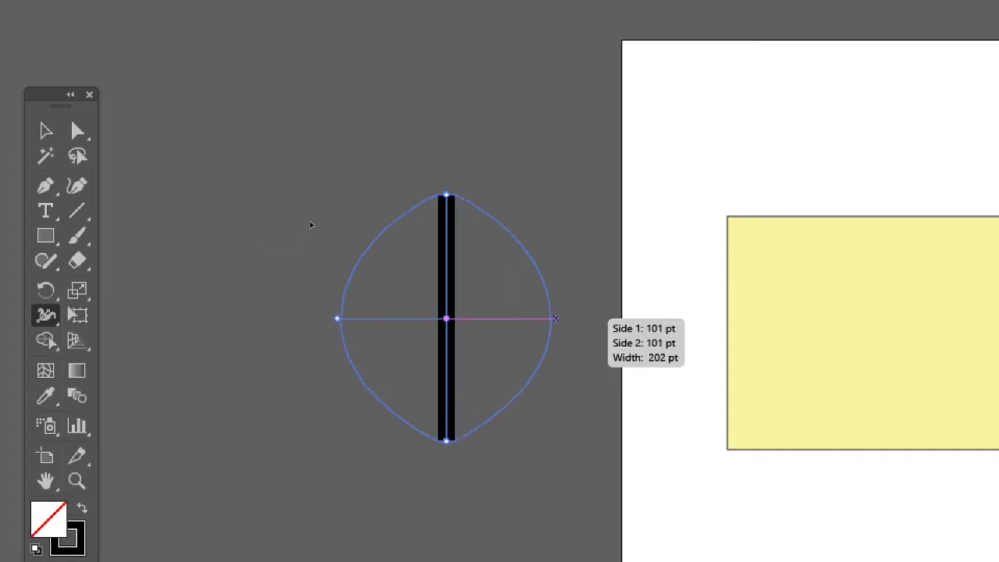
{"action": "mouse_move", "coordinate": [310, 225]}
{"action": "left_mouse_down"}
{"action": "mouse_move", "coordinate": [294, 198]}
{"action": "mouse_move", "coordinate": [265, 196]}
{"action": "mouse_move", "coordinate": [258, 165]}
{"action": "mouse_move", "coordinate": [303, 175]}
{"action": "left_mouse_up"}
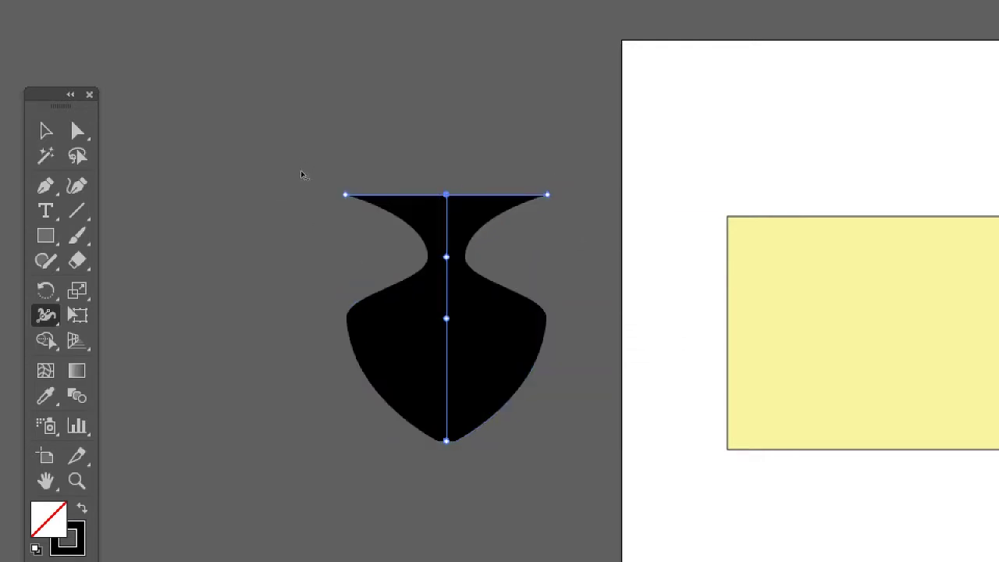
{"action": "mouse_move", "coordinate": [265, 277]}
{"action": "left_mouse_down"}
{"action": "mouse_move", "coordinate": [296, 285]}
{"action": "mouse_move", "coordinate": [305, 274]}
{"action": "mouse_move", "coordinate": [276, 272]}
{"action": "left_mouse_up"}
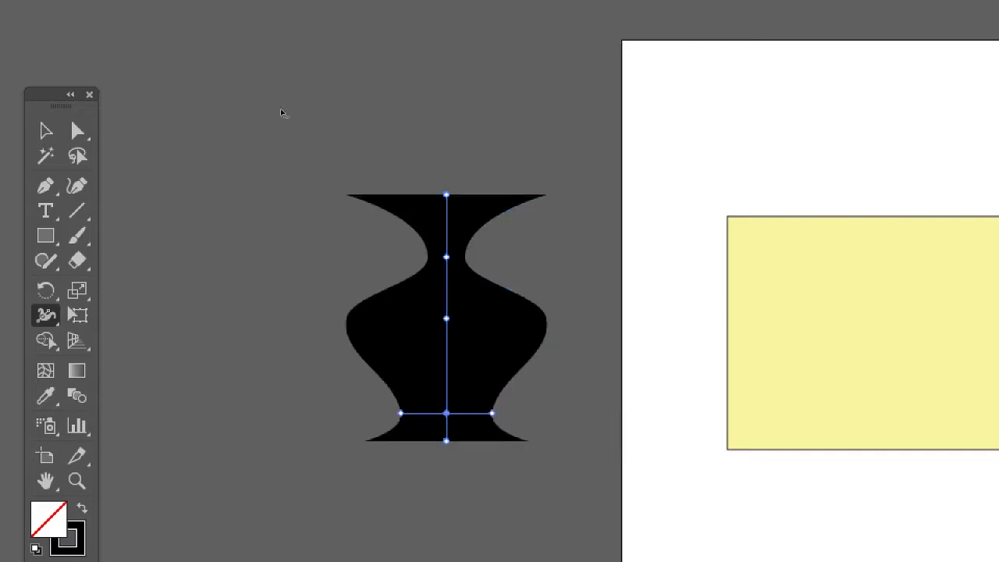
{"action": "mouse_move", "coordinate": [253, 191]}
{"action": "left_mouse_down"}
{"action": "mouse_move", "coordinate": [286, 215]}
{"action": "mouse_move", "coordinate": [278, 271]}
{"action": "left_mouse_up"}
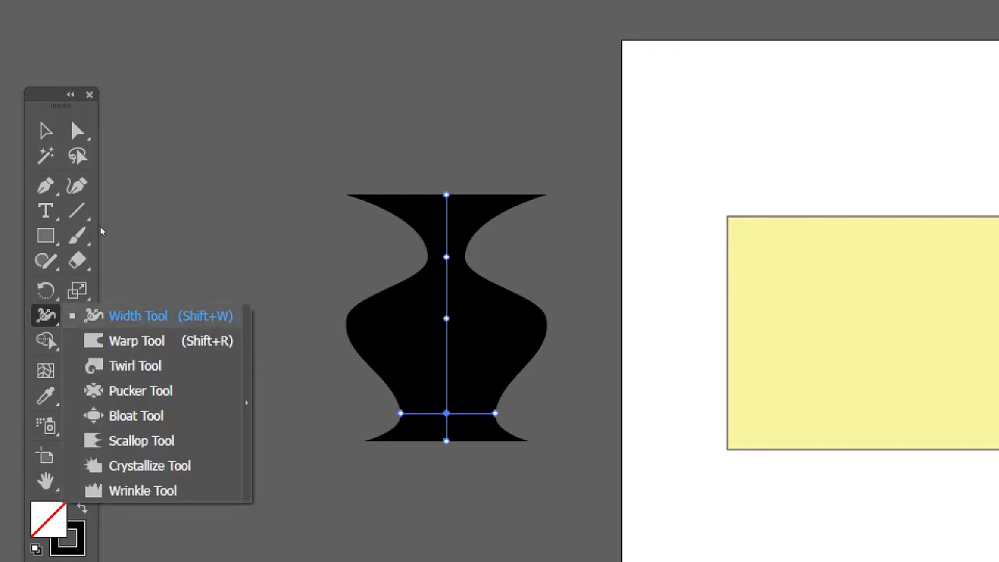
Draw a horizontal line above the vase, trying a warp on it and undoing it
{"action": "key", "text": "shift+r"}
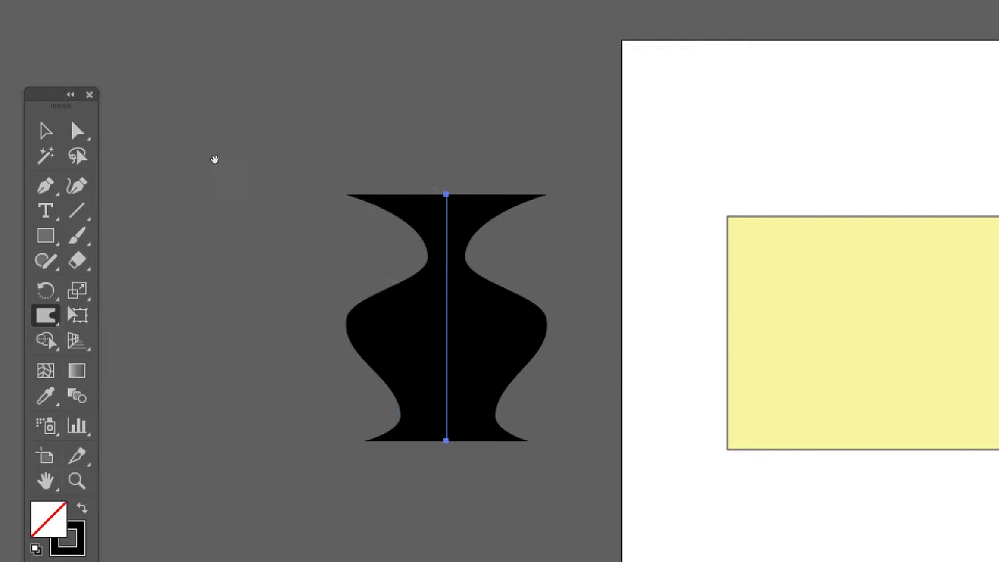
{"action": "left_click_drag", "start_coordinate": [214, 161], "coordinate": [290, 237]}
{"action": "key", "text": "backslash"}
{"action": "left_click_drag", "start_coordinate": [398, 193], "coordinate": [787, 193]}
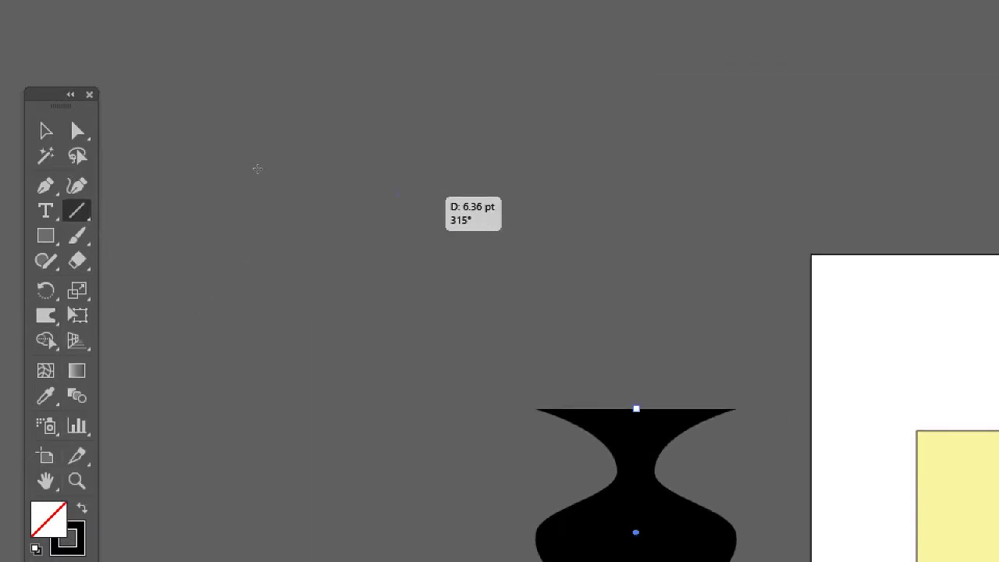
{"action": "key", "text": "v"}
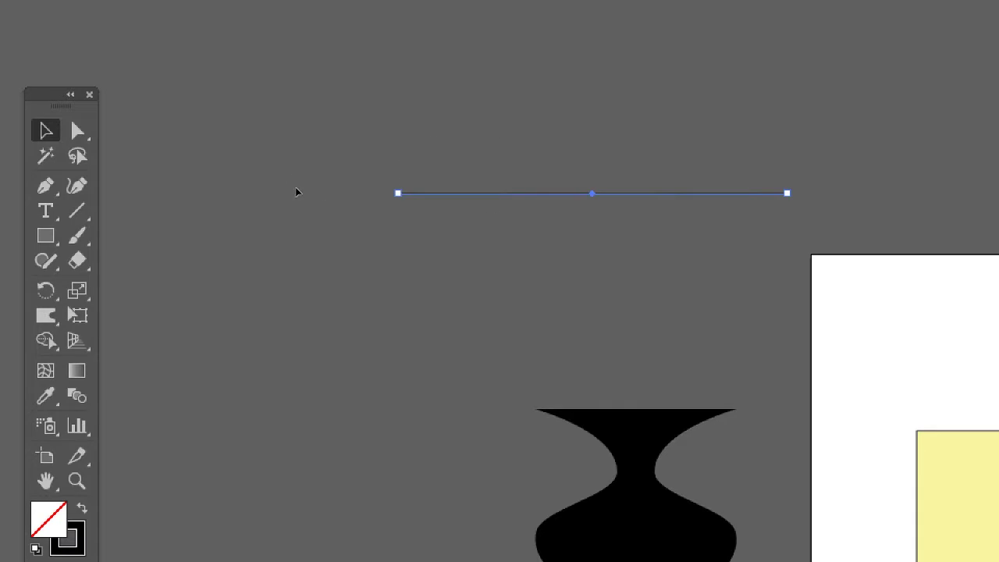
{"action": "key", "text": "shift+w"}
{"action": "key", "text": "shift+r"}
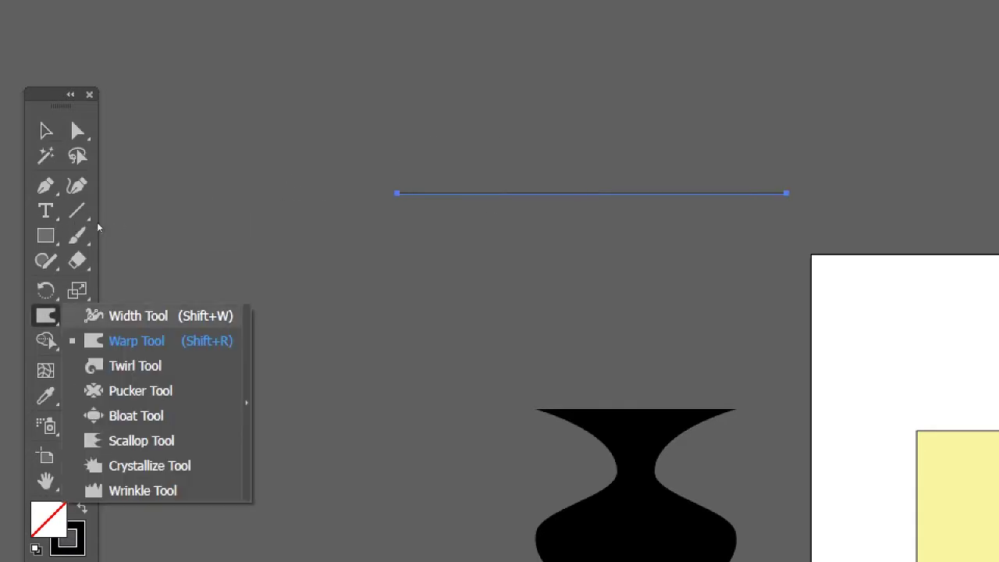
{"action": "mouse_move", "coordinate": [456, 212]}
{"action": "left_mouse_down"}
{"action": "mouse_move", "coordinate": [616, 250]}
{"action": "mouse_move", "coordinate": [747, 190]}
{"action": "mouse_move", "coordinate": [789, 187]}
{"action": "left_mouse_up"}
{"action": "key", "text": "ctrl+z"}
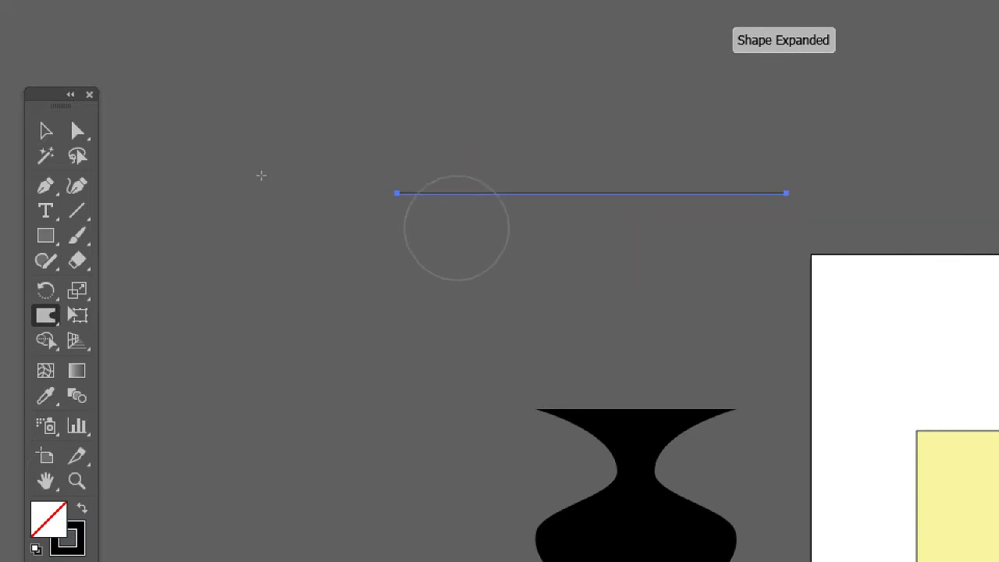
{"action": "key", "text": "v"}
Repeat the offset copy with Ctrl+D into nine staggered lines and select them all
{"action": "key", "text": "ctrl+d"}
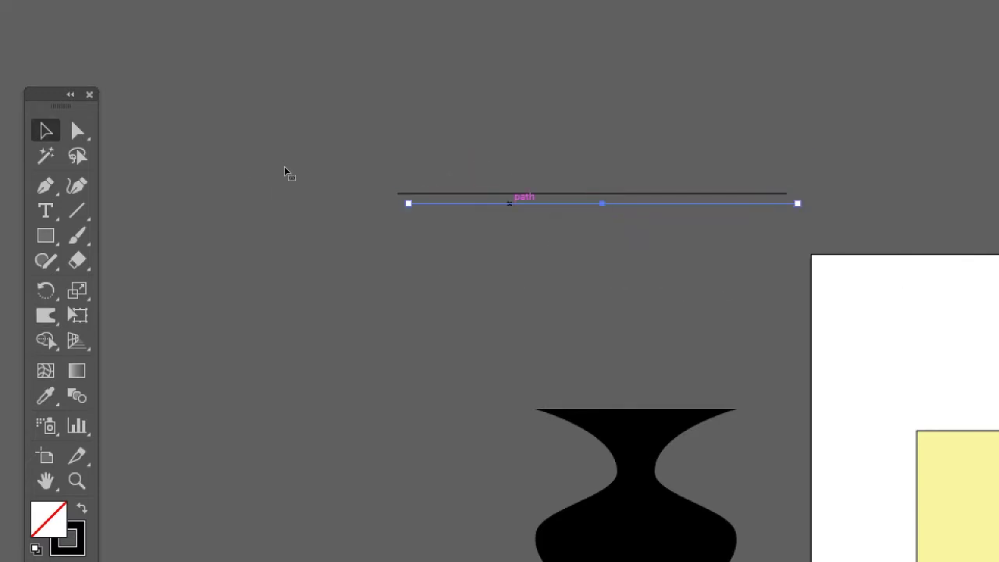
{"action": "key", "text": "ctrl+d"}
{"action": "key", "text": "ctrl+d"}
{"action": "key", "text": "ctrl+d"}
{"action": "key", "text": "ctrl+d"}
{"action": "key", "text": "ctrl+d"}
{"action": "key", "text": "ctrl+d"}
{"action": "key", "text": "ctrl+d"}
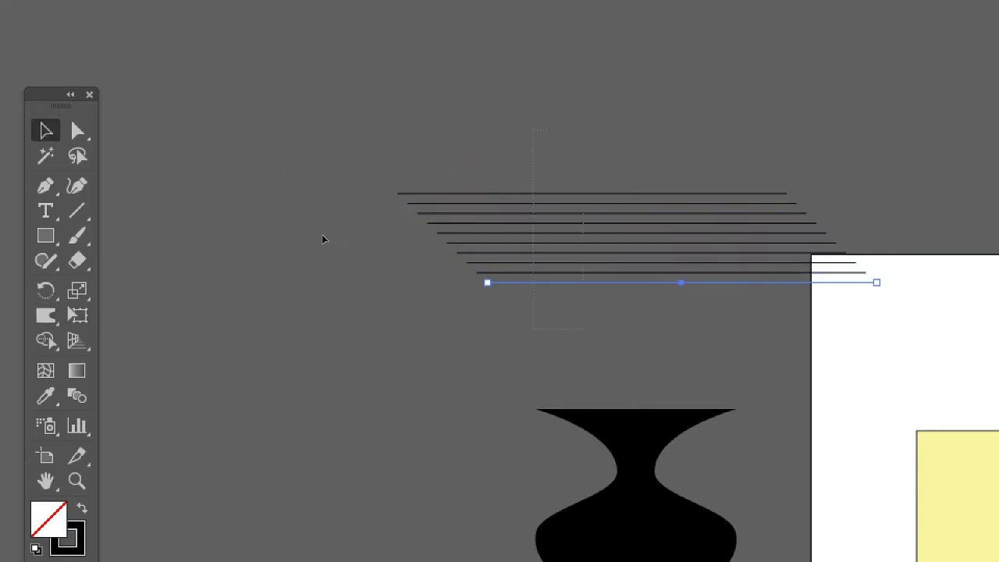
{"action": "left_click", "coordinate": [283, 227]}
{"action": "key", "text": "ctrl+a"}
{"action": "left_click", "coordinate": [295, 235]}
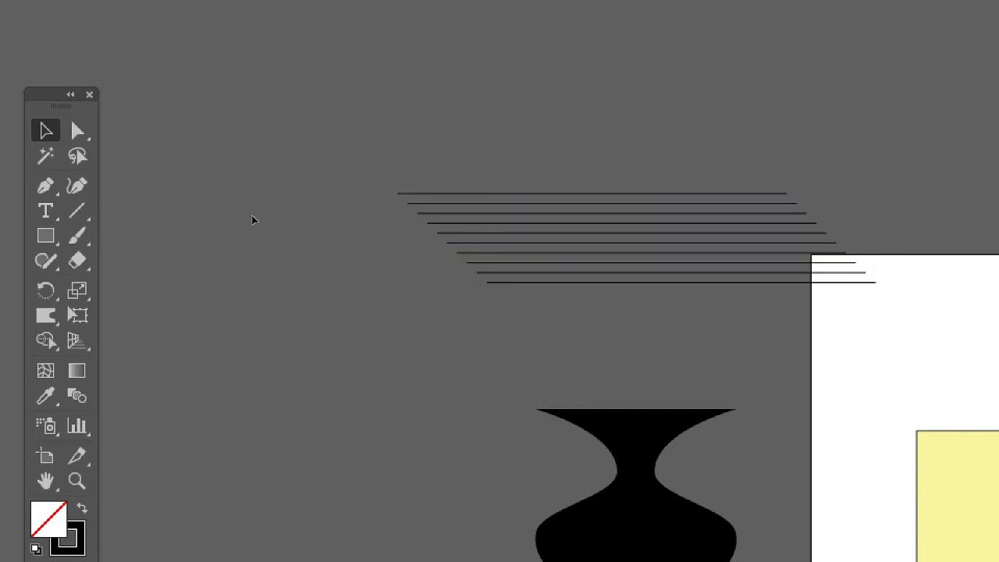
{"action": "key", "text": "ctrl+a"}
Warp the nine lines into wavy curves curling up at left and down at right
{"action": "left_click", "coordinate": [46, 315]}
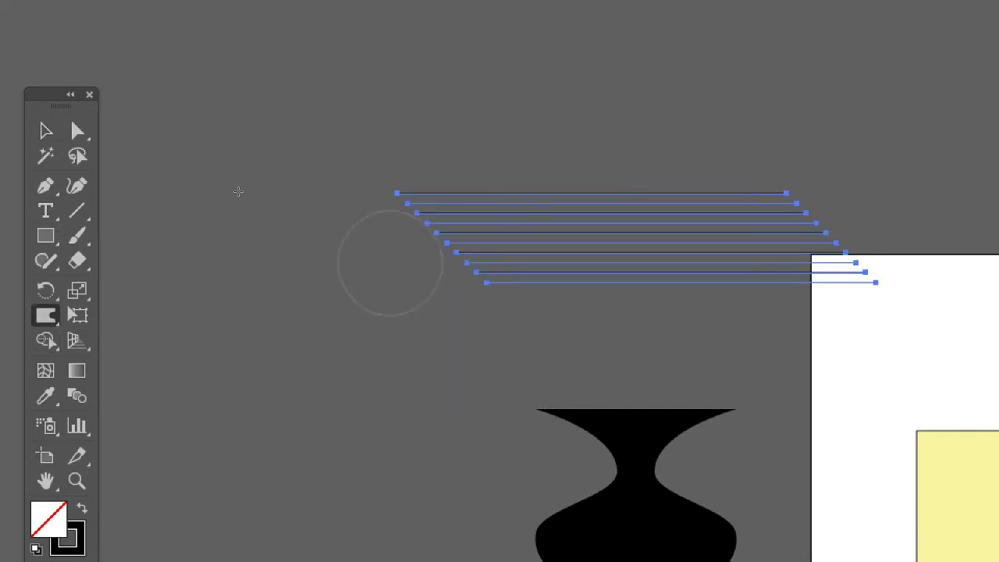
{"action": "left_click_drag", "start_coordinate": [479, 235], "coordinate": [558, 167]}
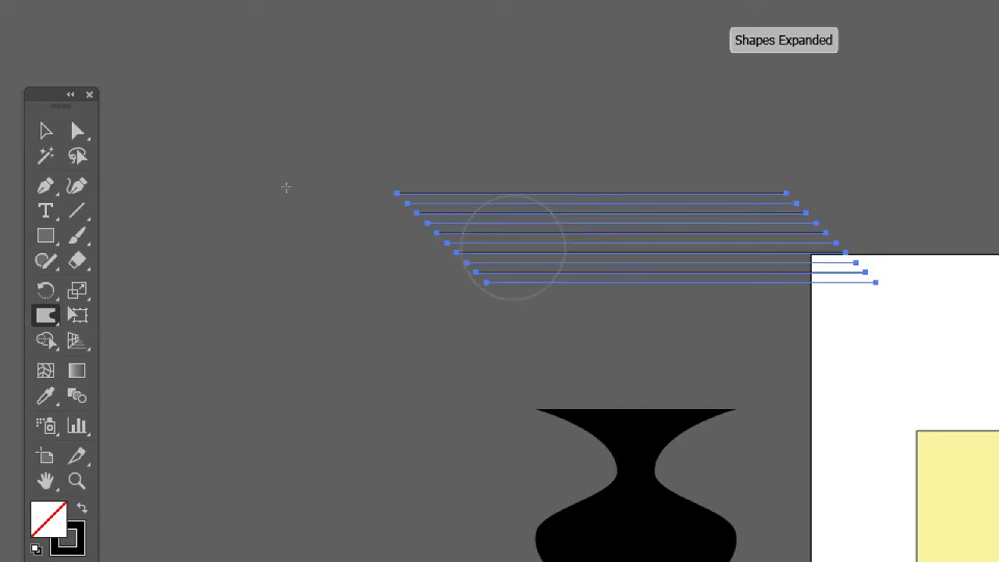
{"action": "left_click_drag", "start_coordinate": [430, 234], "coordinate": [740, 164]}
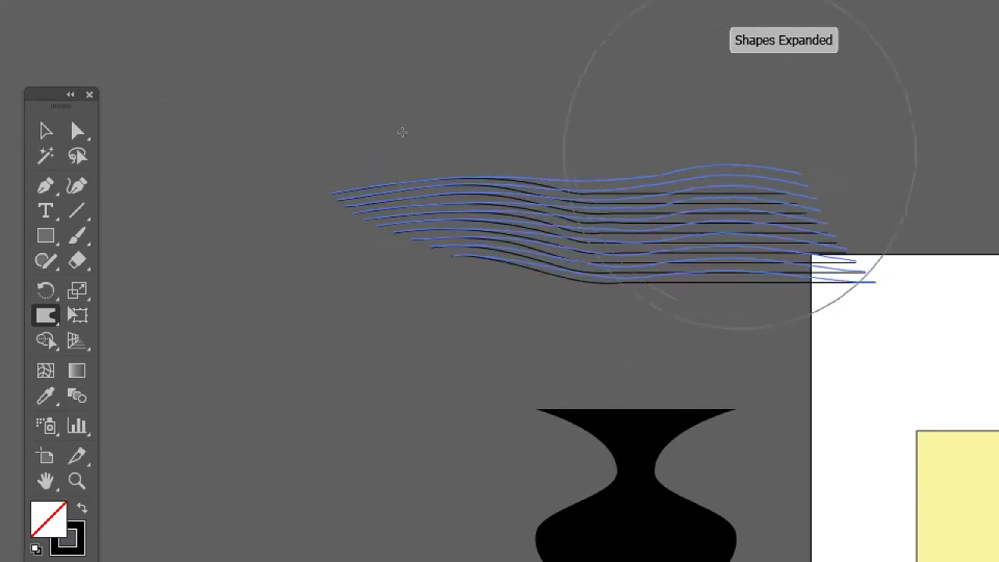
{"action": "mouse_move", "coordinate": [536, 250]}
{"action": "left_mouse_down"}
{"action": "mouse_move", "coordinate": [647, 200]}
{"action": "mouse_move", "coordinate": [439, 212]}
{"action": "left_mouse_up"}
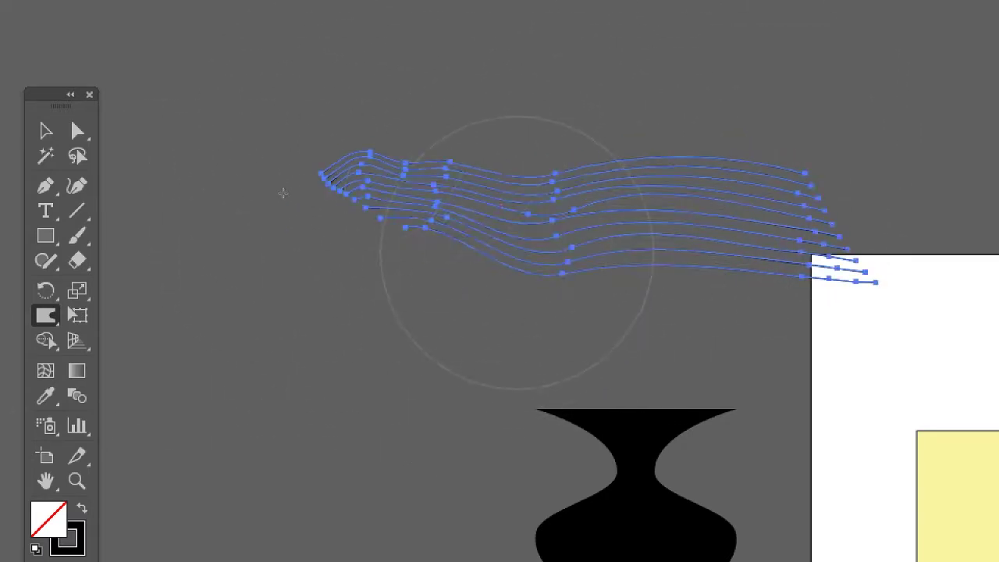
{"action": "mouse_move", "coordinate": [584, 223]}
{"action": "left_mouse_down"}
{"action": "mouse_move", "coordinate": [736, 167]}
{"action": "mouse_move", "coordinate": [910, 245]}
{"action": "mouse_move", "coordinate": [867, 167]}
{"action": "mouse_move", "coordinate": [625, 179]}
{"action": "mouse_move", "coordinate": [629, 216]}
{"action": "mouse_move", "coordinate": [692, 223]}
{"action": "mouse_move", "coordinate": [755, 359]}
{"action": "mouse_move", "coordinate": [424, 234]}
{"action": "mouse_move", "coordinate": [479, 167]}
{"action": "left_mouse_up"}
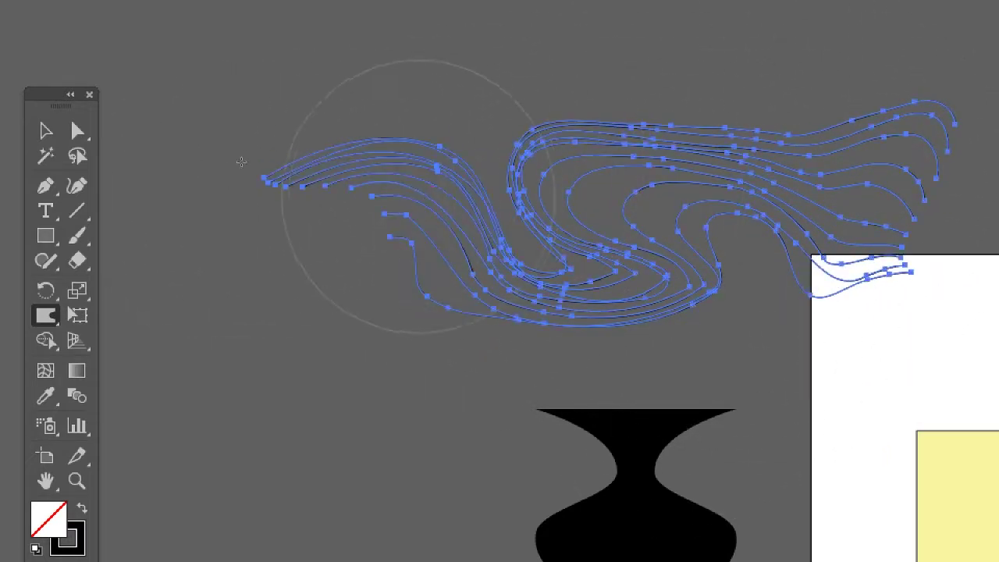
Stretch and reshape the bundle's left ends into a smooth downward wave, undoing a crumpled attempt
{"action": "left_click_drag", "start_coordinate": [418, 195], "coordinate": [380, 122]}
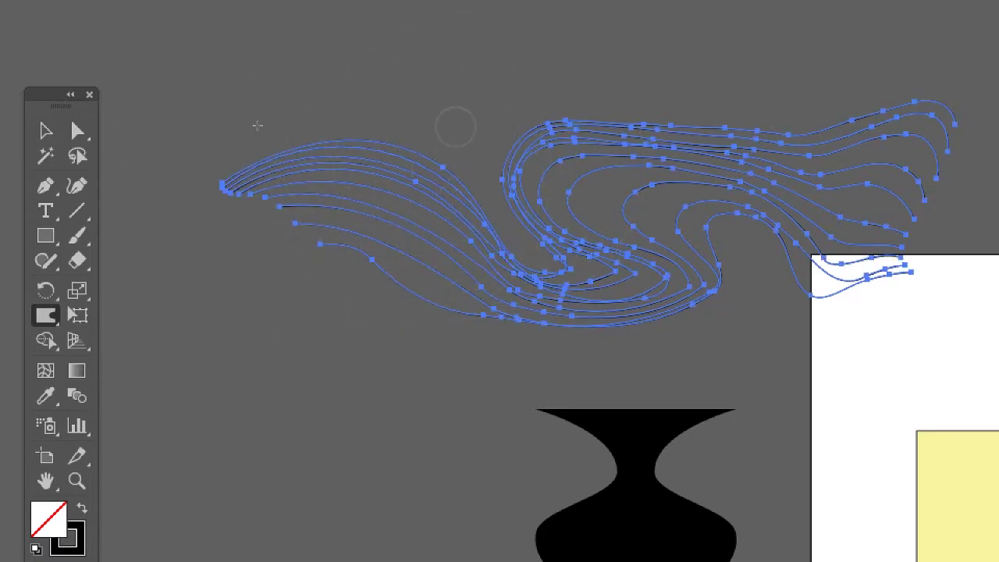
{"action": "left_click_drag", "start_coordinate": [258, 125], "coordinate": [244, 153]}
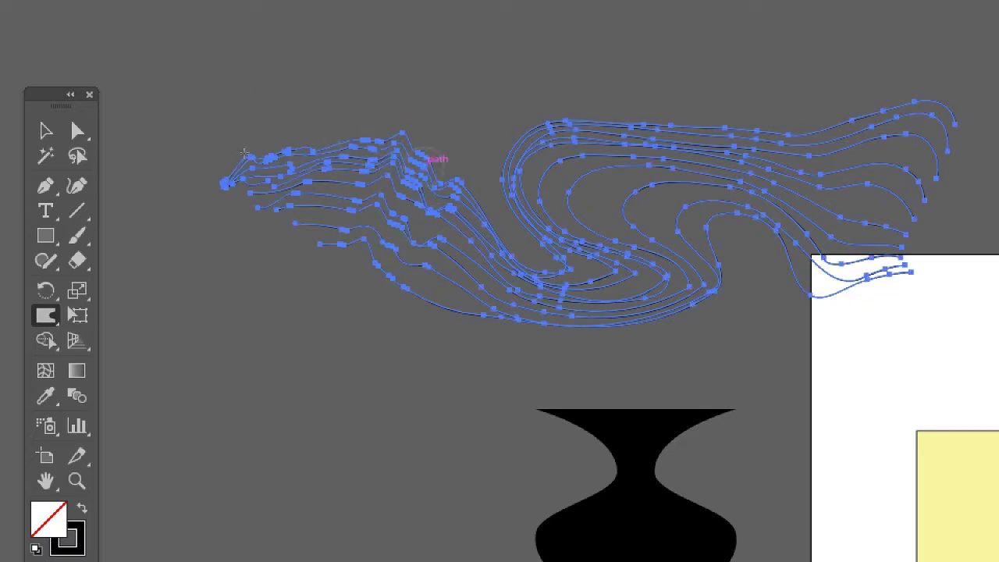
{"action": "key", "text": "ctrl+z"}
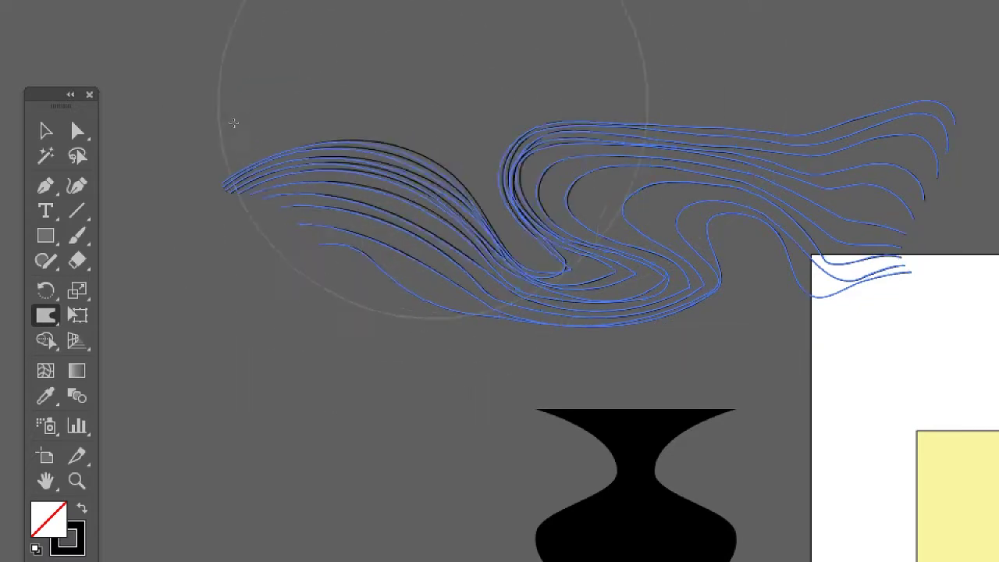
{"action": "mouse_move", "coordinate": [234, 122]}
{"action": "left_mouse_down"}
{"action": "mouse_move", "coordinate": [306, 225]}
{"action": "mouse_move", "coordinate": [301, 211]}
{"action": "left_mouse_up"}
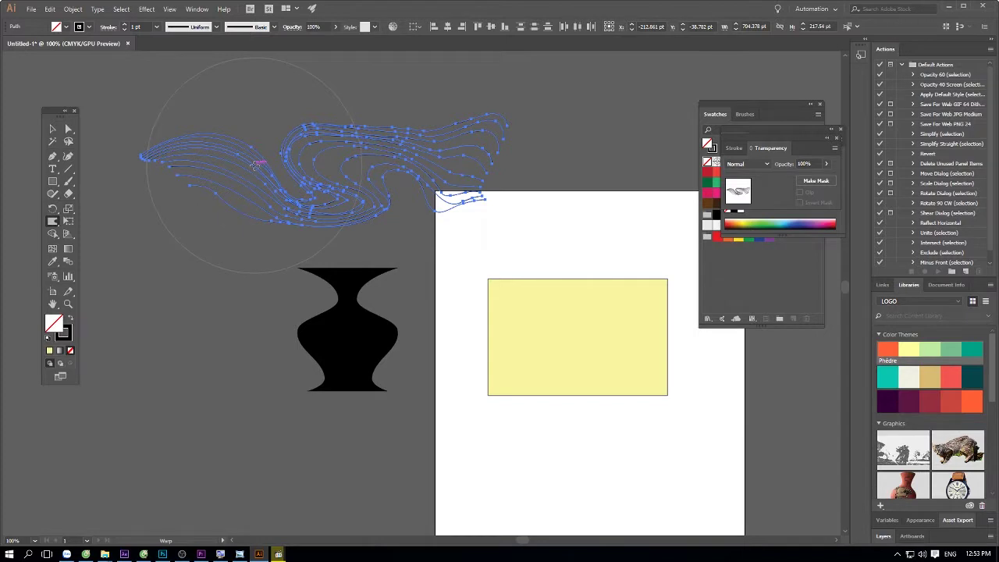
{"action": "key", "text": "Return"}
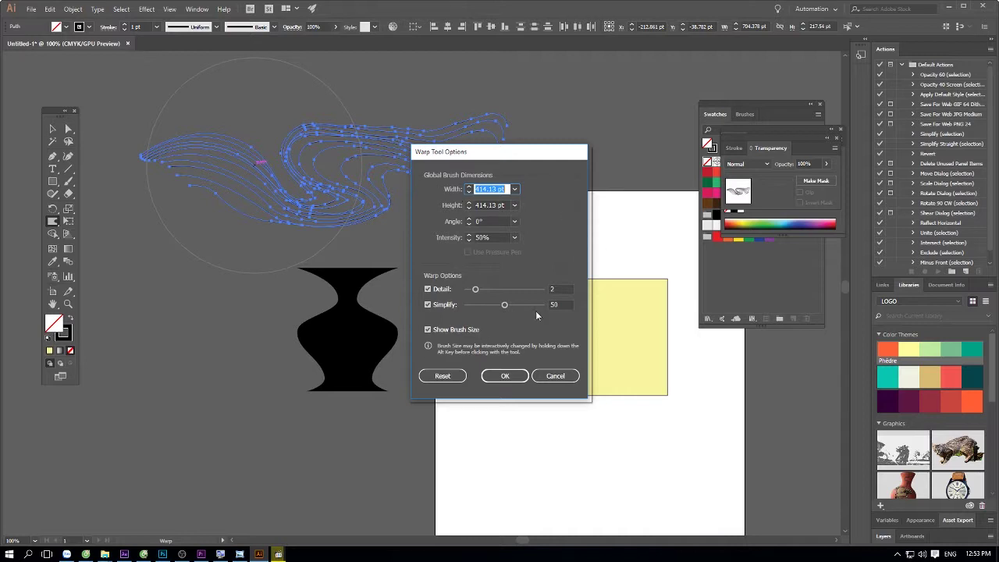
Try a warp at 100% intensity, then undo the overly strong result
{"action": "left_click", "coordinate": [469, 236]}
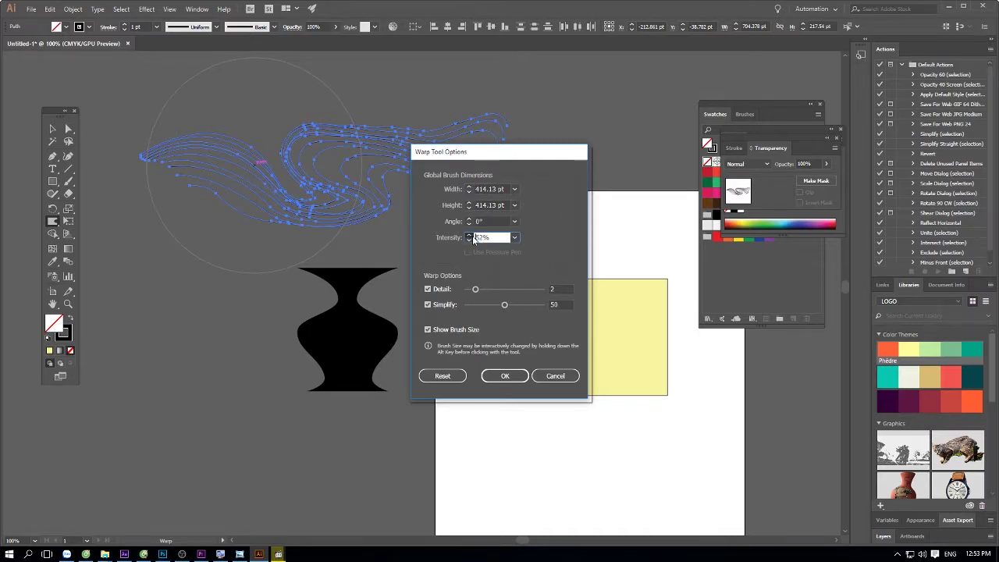
{"action": "left_click", "coordinate": [516, 239]}
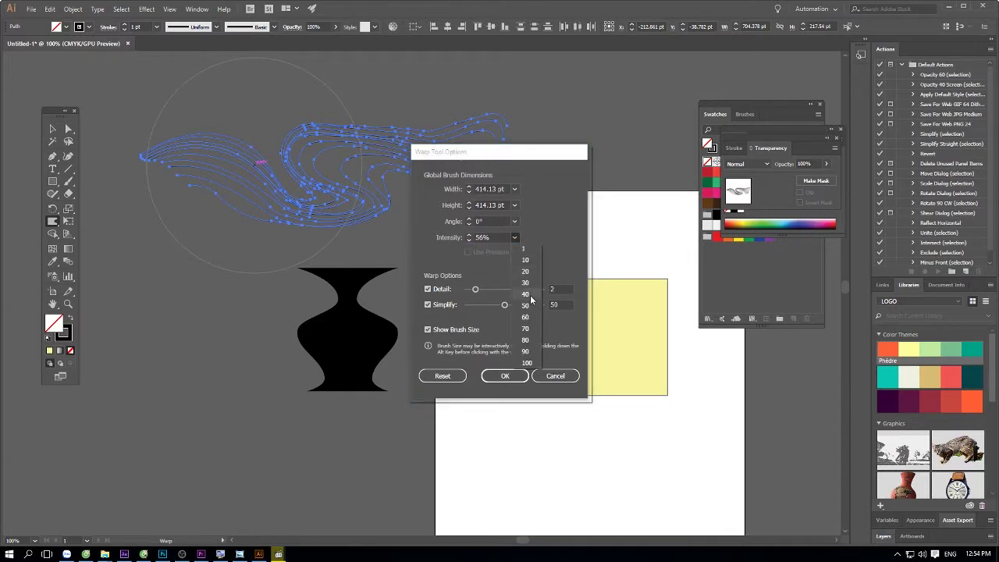
{"action": "left_click", "coordinate": [525, 351]}
{"action": "left_click", "coordinate": [505, 376]}
{"action": "mouse_move", "coordinate": [359, 196]}
{"action": "left_mouse_down"}
{"action": "mouse_move", "coordinate": [254, 125]}
{"action": "mouse_move", "coordinate": [426, 48]}
{"action": "left_mouse_up"}
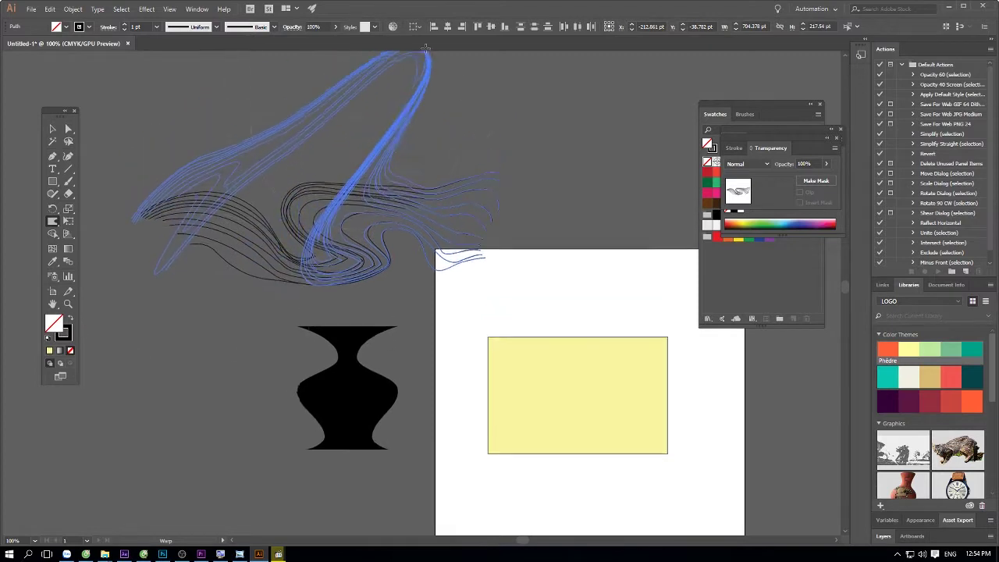
{"action": "key", "text": "ctrl+z"}
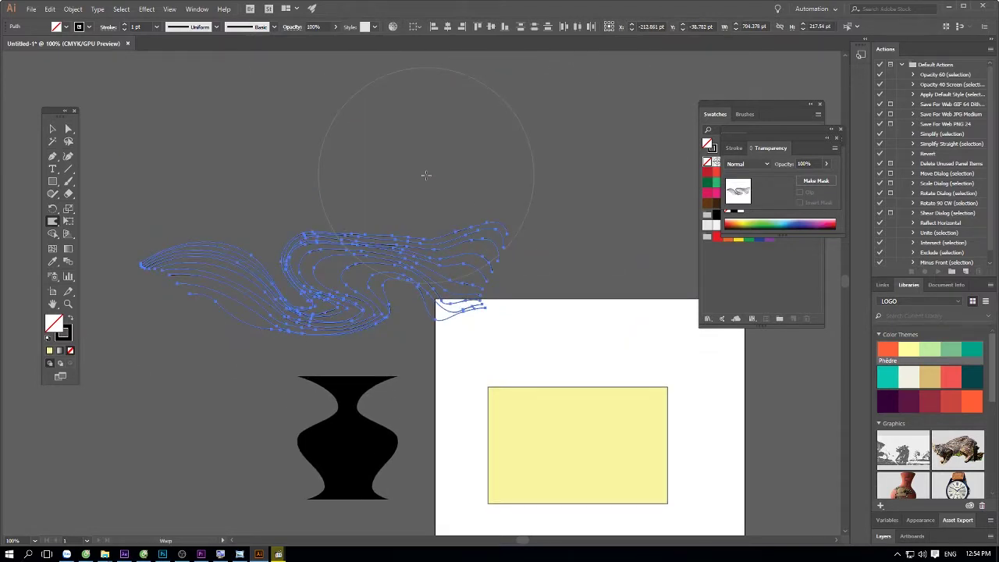
Set warp intensity to 50% and reshape the wavy paths again
{"action": "key", "text": "Return"}
{"action": "left_click", "coordinate": [516, 238]}
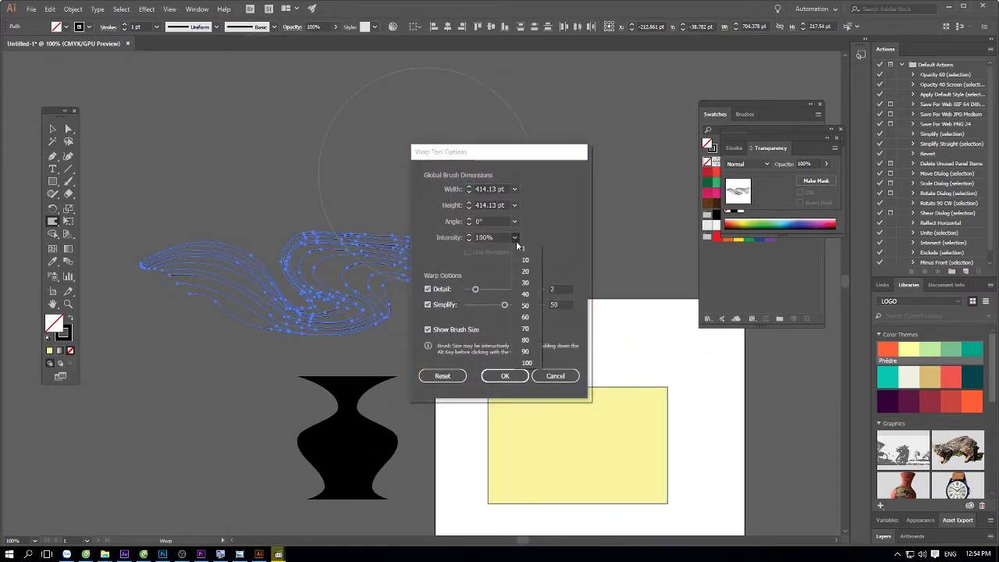
{"action": "left_click", "coordinate": [525, 305]}
{"action": "left_click", "coordinate": [504, 377]}
{"action": "left_click_drag", "start_coordinate": [312, 296], "coordinate": [233, 272]}
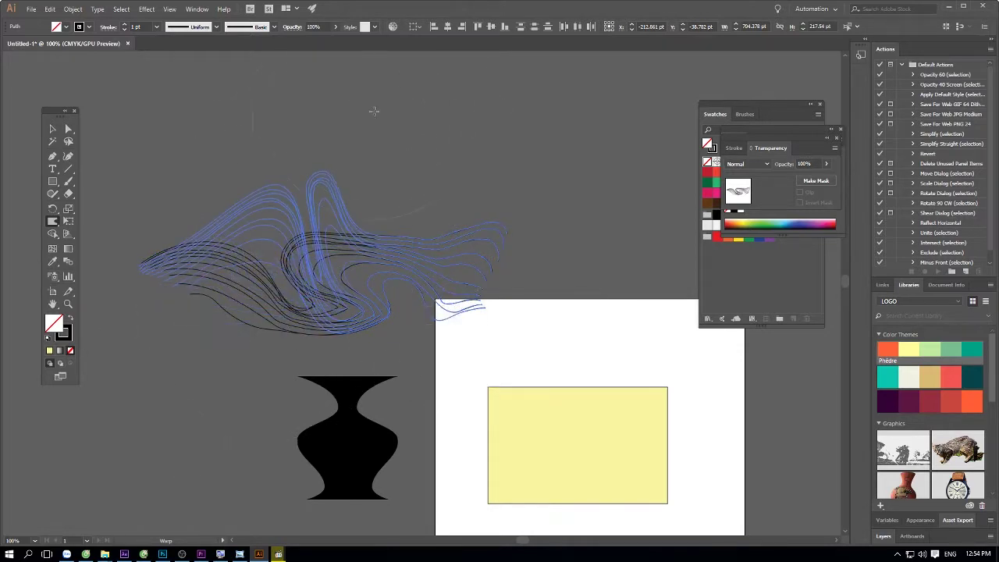
{"action": "left_click_drag", "start_coordinate": [233, 272], "coordinate": [364, 188]}
{"action": "left_click_drag", "start_coordinate": [547, 75], "coordinate": [386, 178]}
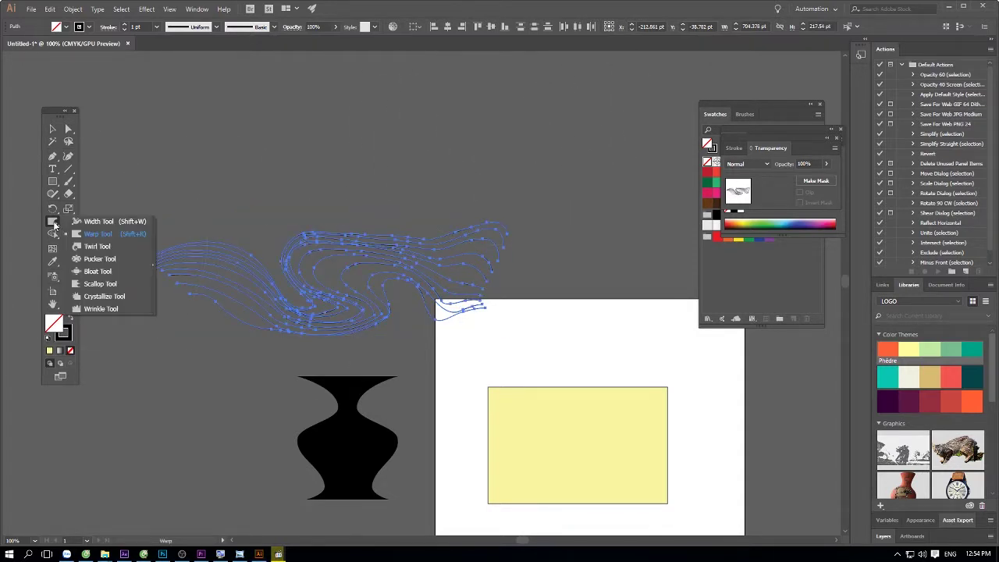
Try twirling the wavy paths into spirals, undoing each attempt
{"action": "left_click_drag", "start_coordinate": [53, 221], "coordinate": [86, 243]}
{"action": "left_click_drag", "start_coordinate": [241, 267], "coordinate": [266, 266]}
{"action": "key", "text": "ctrl+z"}
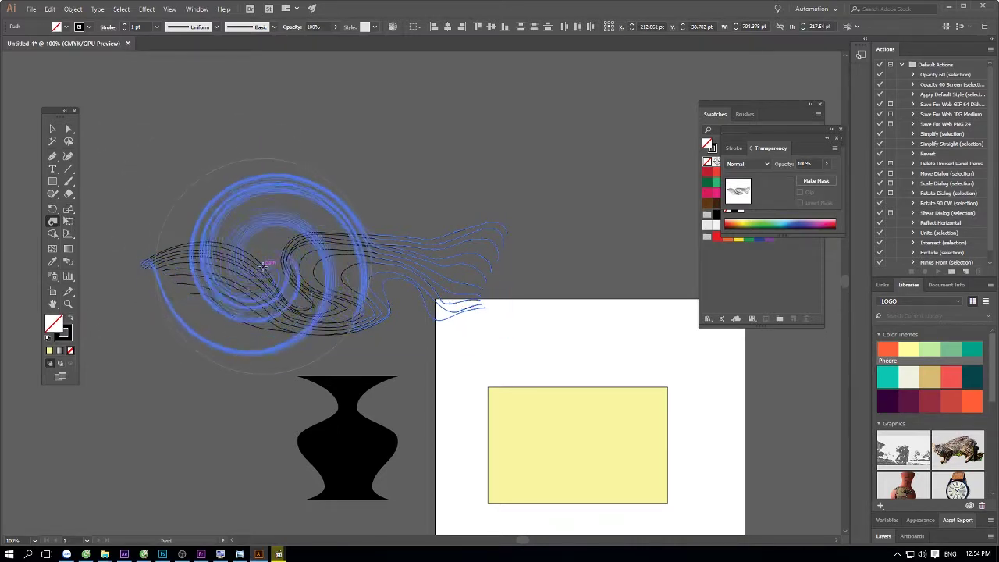
{"action": "key", "text": "ctrl+z"}
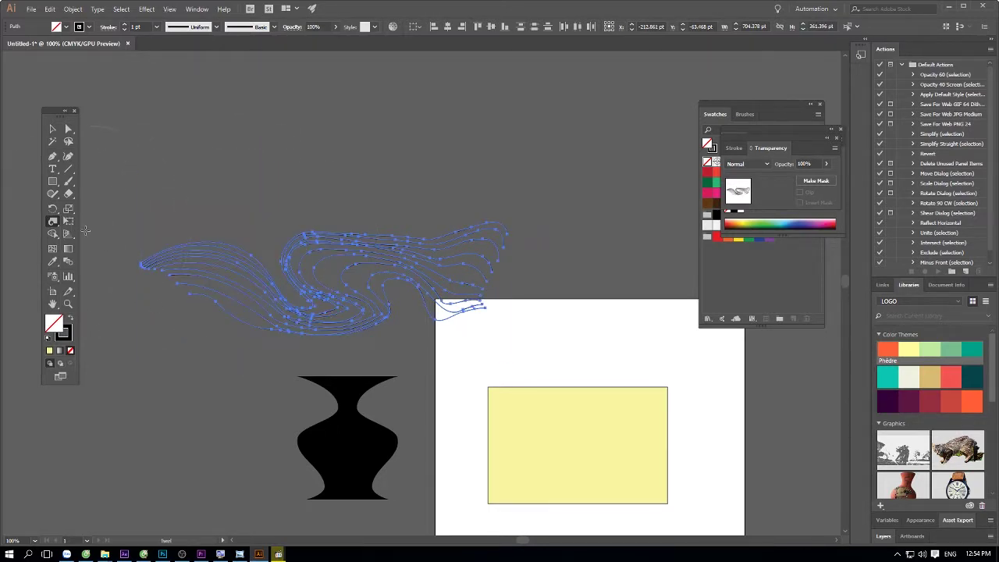
{"action": "left_click", "coordinate": [53, 226]}
{"action": "left_click", "coordinate": [90, 244]}
{"action": "left_click_drag", "start_coordinate": [102, 258], "coordinate": [117, 250]}
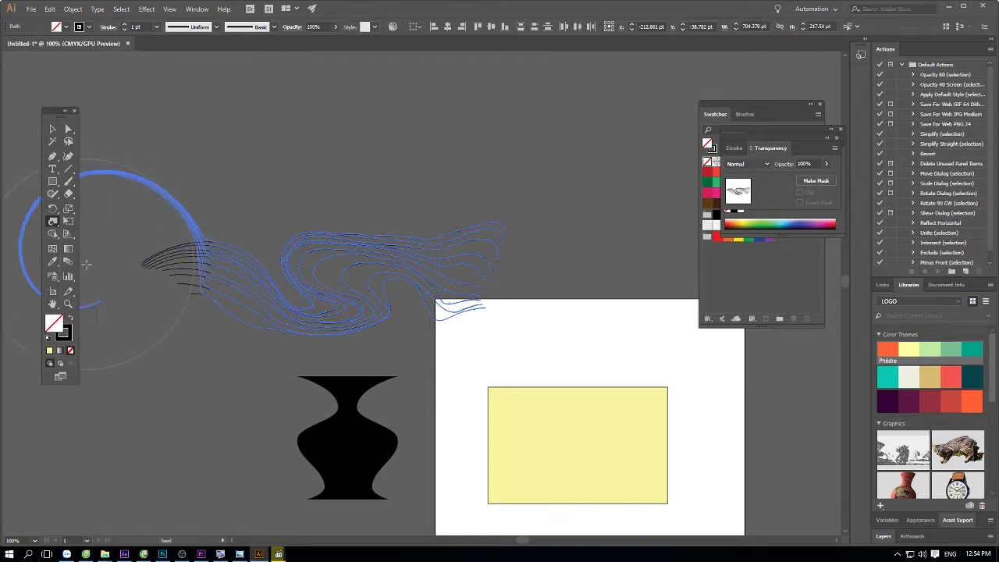
{"action": "key", "text": "ctrl+z"}
Pucker the line bundle upward into a pointed, flame-like peak
{"action": "left_click", "coordinate": [53, 223]}
{"action": "left_click", "coordinate": [88, 258]}
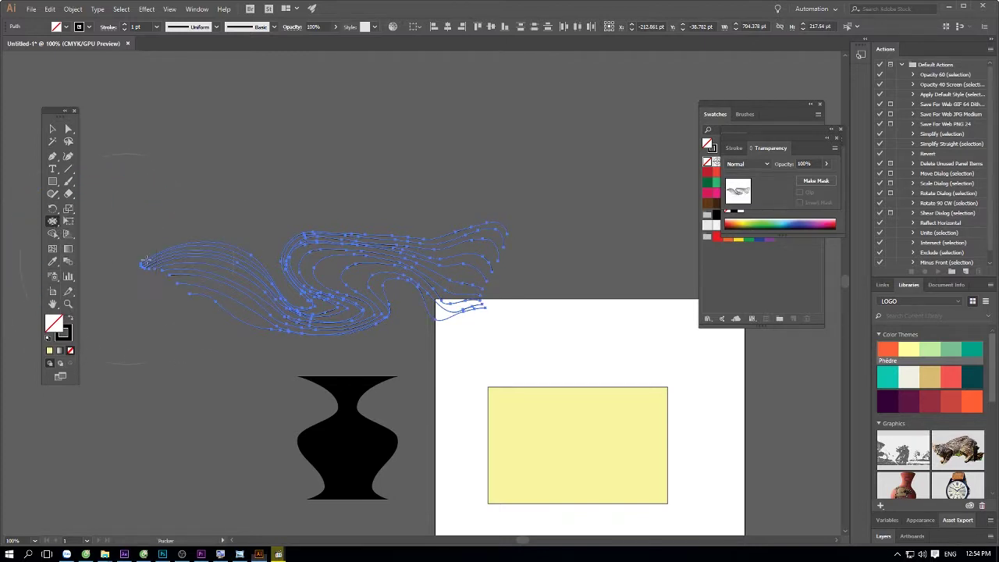
{"action": "mouse_move", "coordinate": [195, 196]}
{"action": "left_mouse_down"}
{"action": "mouse_move", "coordinate": [420, 121]}
{"action": "mouse_move", "coordinate": [457, 97]}
{"action": "left_mouse_up"}
Try Bloat and undo it, then scallop the paths toward the top
{"action": "left_click_drag", "start_coordinate": [53, 221], "coordinate": [102, 273]}
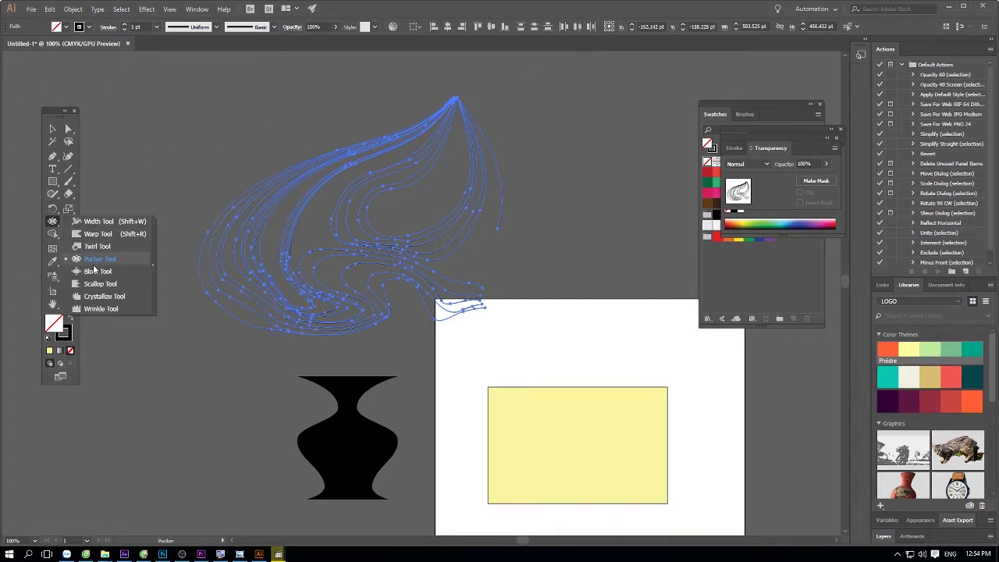
{"action": "left_click_drag", "start_coordinate": [263, 224], "coordinate": [180, 260]}
{"action": "key", "text": "ctrl+z"}
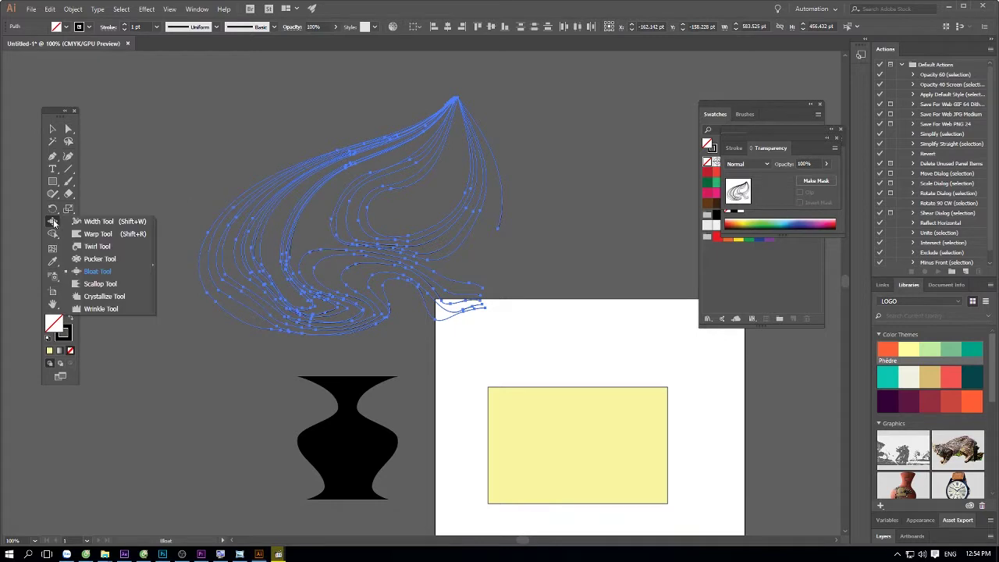
{"action": "left_click_drag", "start_coordinate": [53, 221], "coordinate": [101, 271]}
{"action": "left_click_drag", "start_coordinate": [157, 219], "coordinate": [385, 64]}
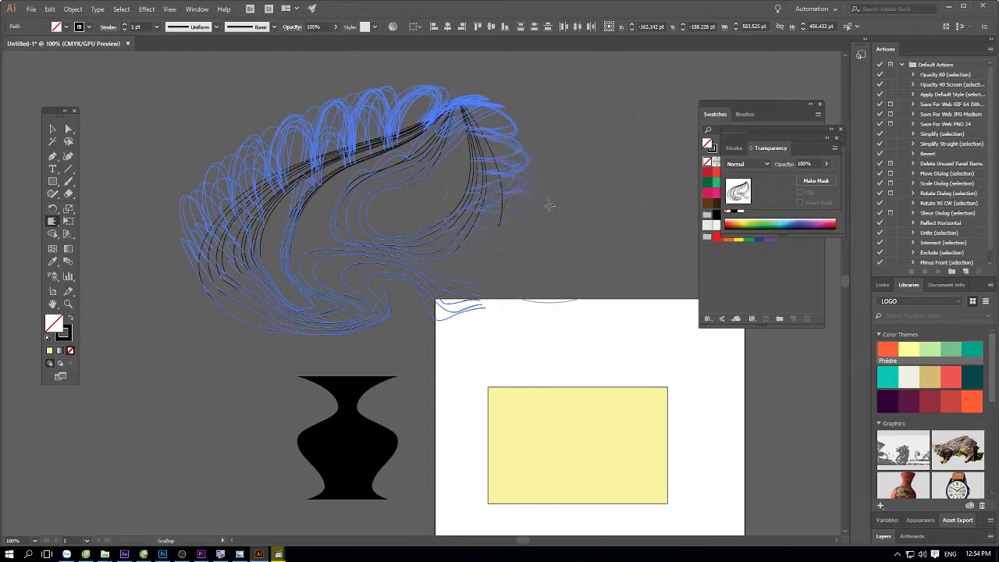
Scallop curls around the bundle's right side, undoing the final scallop stroke
{"action": "mouse_move", "coordinate": [385, 64]}
{"action": "left_mouse_down"}
{"action": "mouse_move", "coordinate": [312, 386]}
{"action": "mouse_move", "coordinate": [146, 157]}
{"action": "left_mouse_up"}
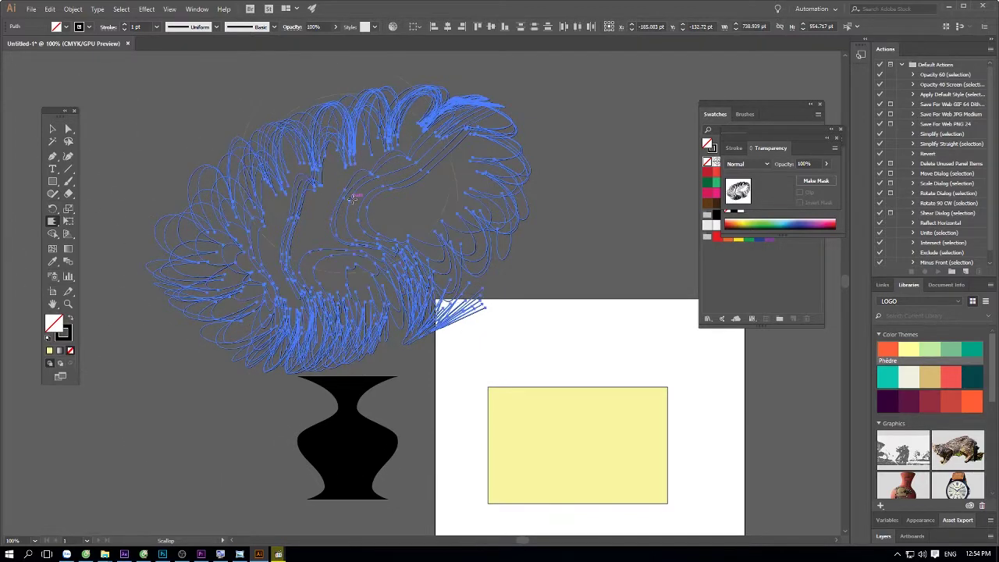
{"action": "left_click_drag", "start_coordinate": [146, 157], "coordinate": [238, 312]}
{"action": "key", "text": "ctrl+z"}
Select the Ellipse tool from the hidden shape tools
{"action": "left_click", "coordinate": [52, 221]}
{"action": "left_click", "coordinate": [100, 284]}
{"action": "left_click", "coordinate": [52, 181]}
{"action": "left_click", "coordinate": [99, 206]}
Draw an ellipse in empty canvas space and fill it with orange
{"action": "left_click_drag", "start_coordinate": [98, 203], "coordinate": [477, 248]}
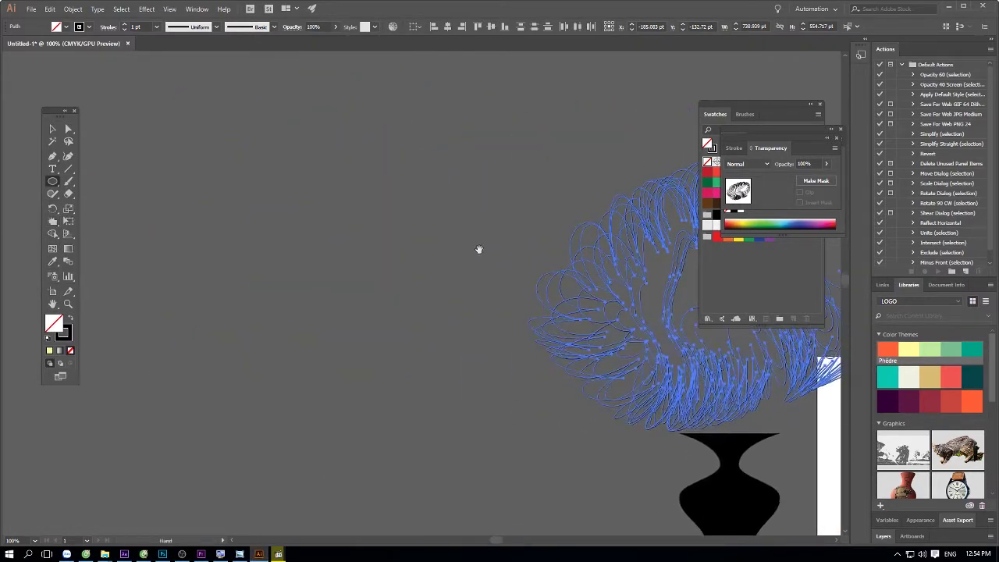
{"action": "left_click_drag", "start_coordinate": [218, 204], "coordinate": [419, 335]}
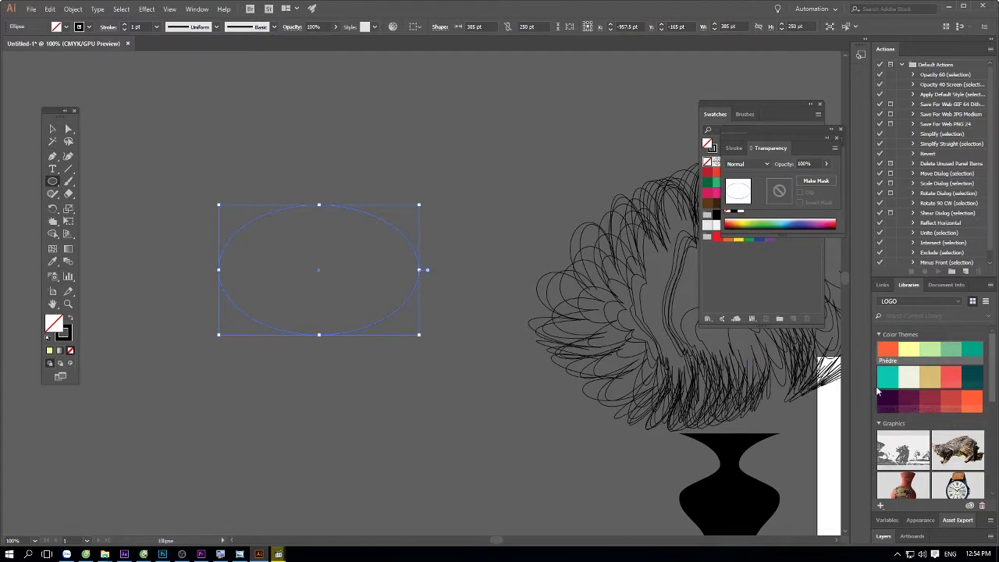
{"action": "left_click", "coordinate": [972, 402]}
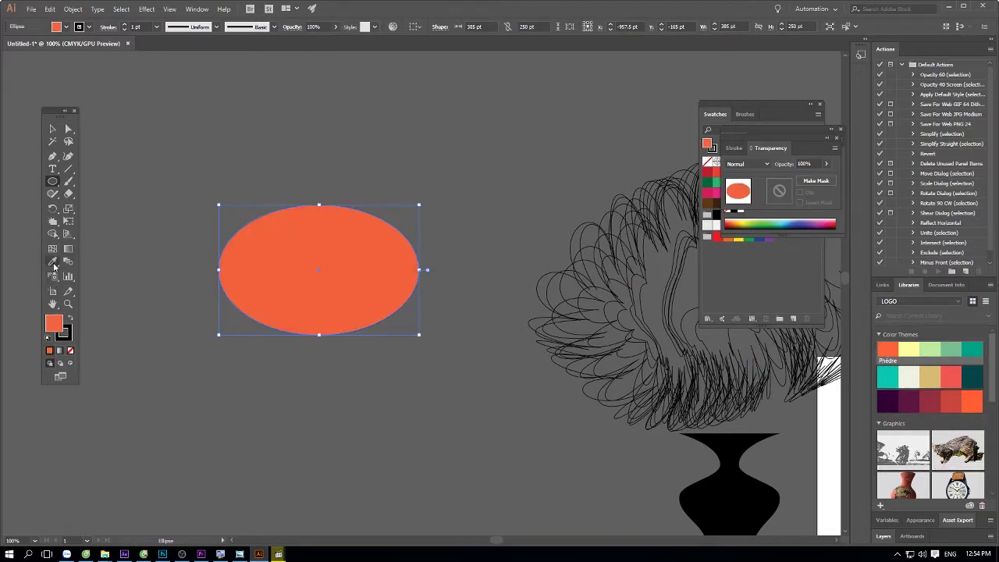
Enlarge the Crystallize brush over the ellipse, try a spiky star, undo it, and open its settings
{"action": "left_click_drag", "start_coordinate": [53, 222], "coordinate": [96, 295]}
{"action": "left_click_drag", "start_coordinate": [327, 263], "coordinate": [367, 227]}
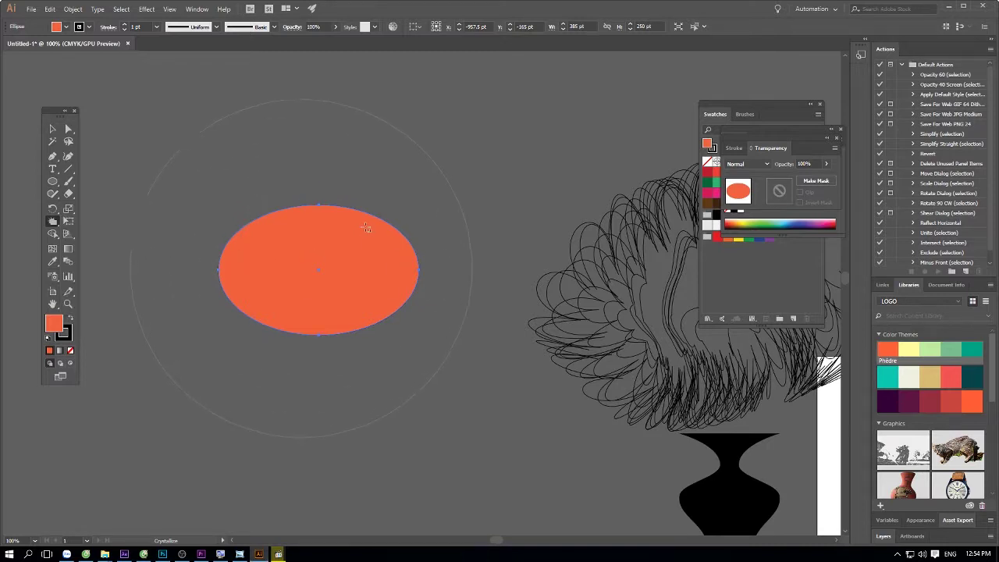
{"action": "left_click_drag", "start_coordinate": [322, 272], "coordinate": [339, 250]}
{"action": "key", "text": "ctrl+z"}
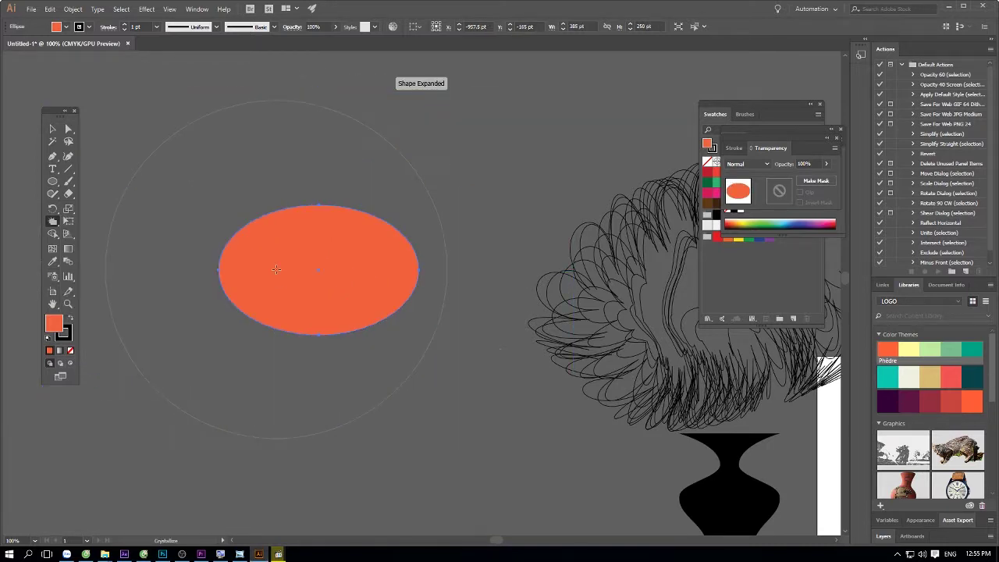
{"action": "key", "text": "Return"}
Set Crystallize detail to 4 and crystallize the orange ellipse into a spiky starburst
{"action": "left_click_drag", "start_coordinate": [470, 285], "coordinate": [488, 285]}
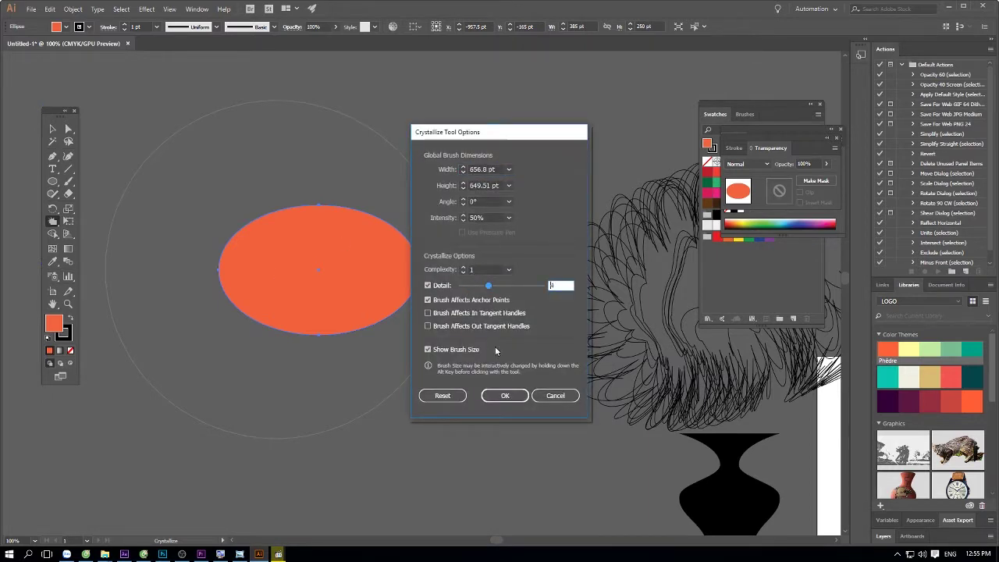
{"action": "left_click", "coordinate": [499, 400]}
{"action": "left_click_drag", "start_coordinate": [336, 269], "coordinate": [336, 270]}
{"action": "key", "text": "v"}
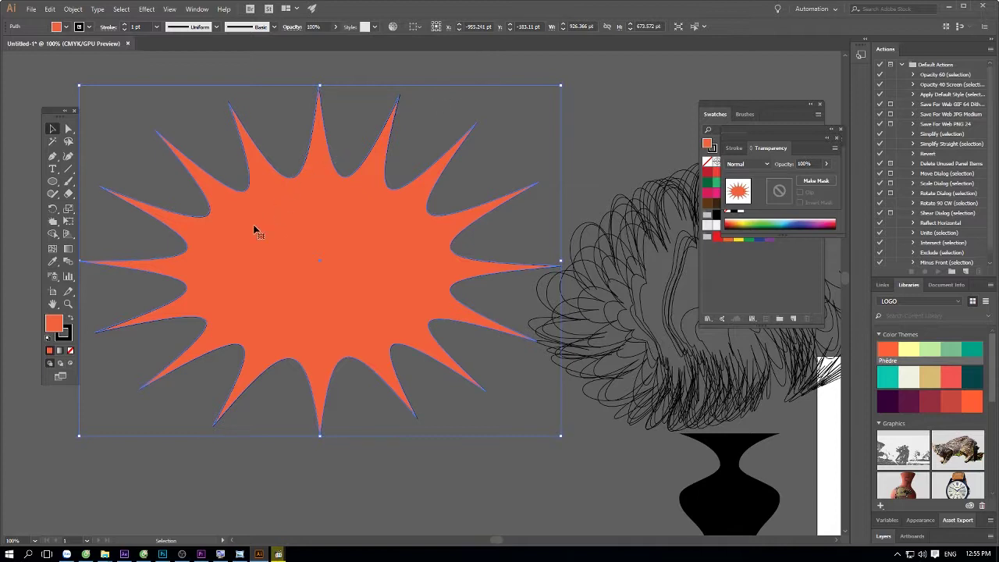
Try wrinkling the starburst's top and right spikes, then undo it
{"action": "left_click_drag", "start_coordinate": [53, 222], "coordinate": [99, 310]}
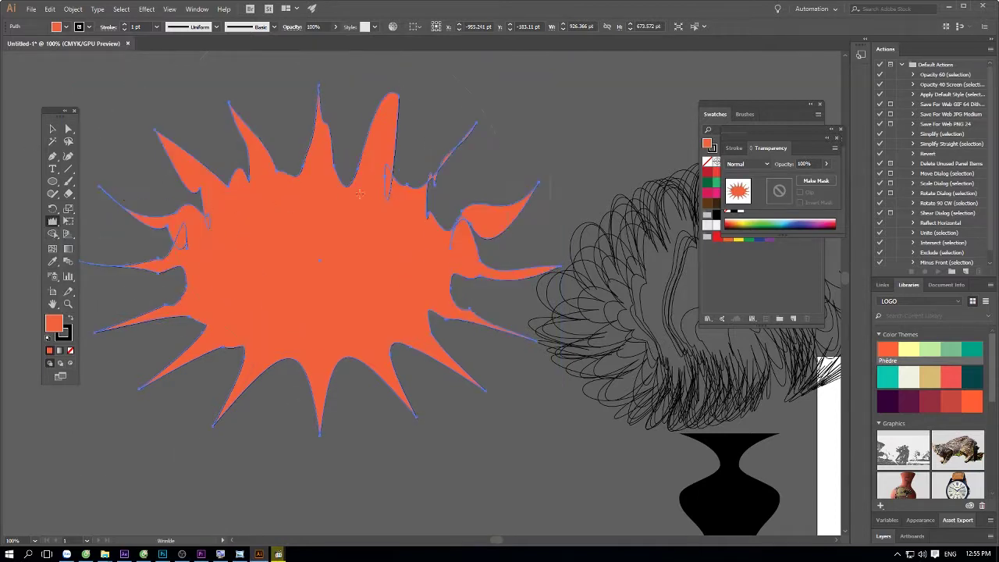
{"action": "left_click_drag", "start_coordinate": [312, 171], "coordinate": [141, 213]}
{"action": "key", "text": "ctrl+z"}
{"action": "left_click", "coordinate": [68, 168]}
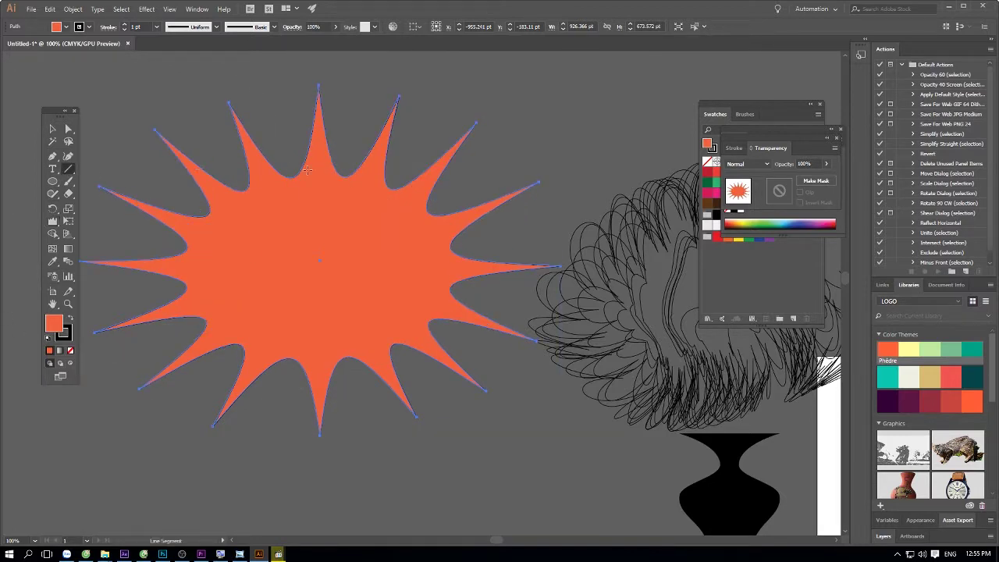
{"action": "key", "text": "v"}
{"action": "left_click", "coordinate": [52, 221]}
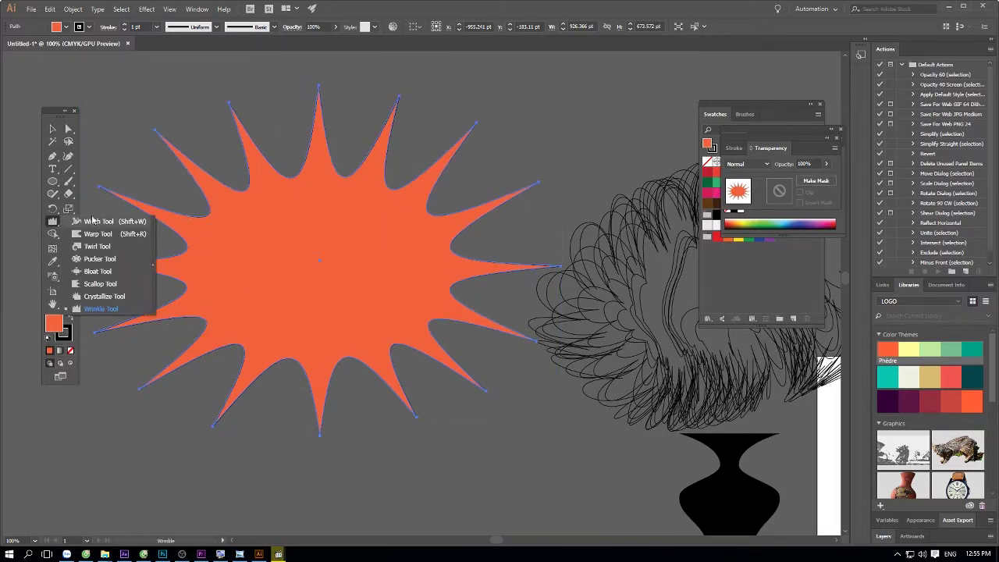
Cycle through the Width, Free Transform and Shape Builder tools
{"action": "left_click", "coordinate": [117, 223]}
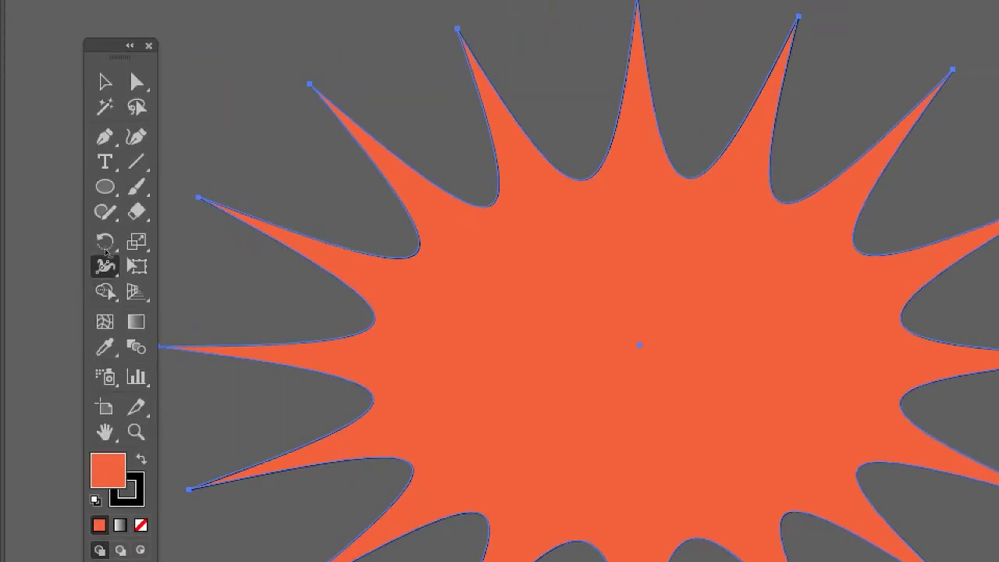
{"action": "key", "text": "e"}
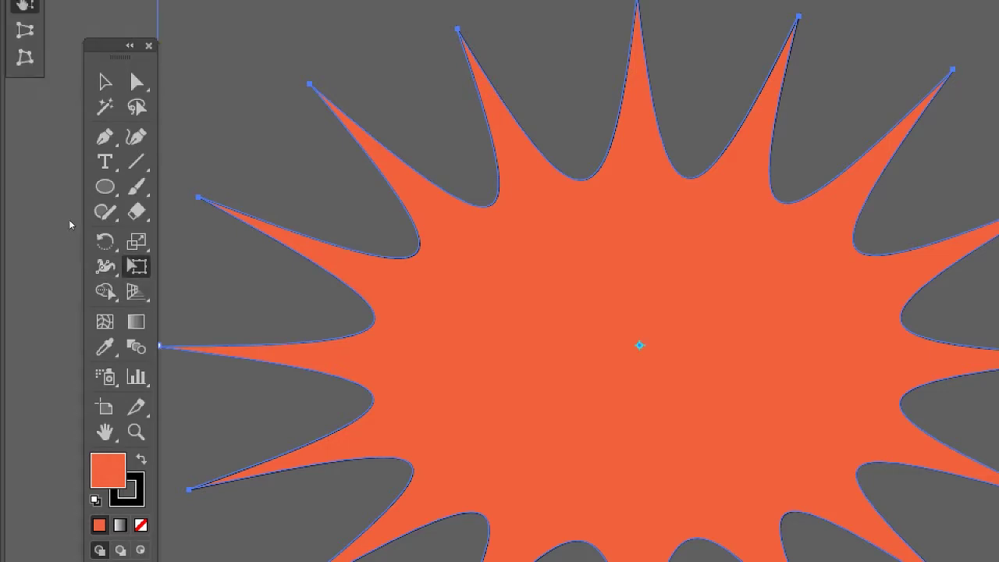
{"action": "key", "text": "shift+m"}
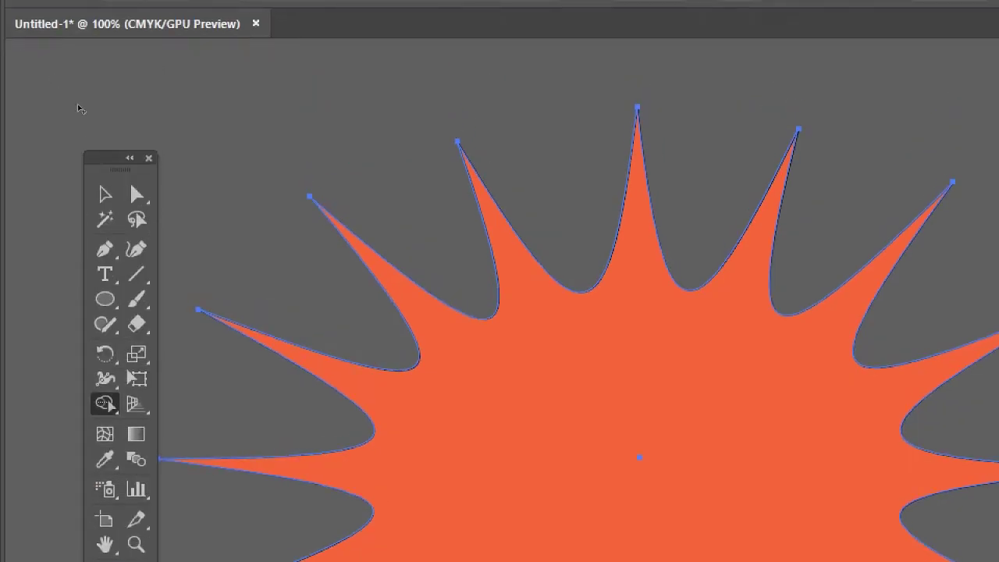
Draw an ellipse above the starburst and Alt-drag an overlapping copy up and left
{"action": "key", "text": "l"}
{"action": "left_click_drag", "start_coordinate": [364, 202], "coordinate": [598, 333]}
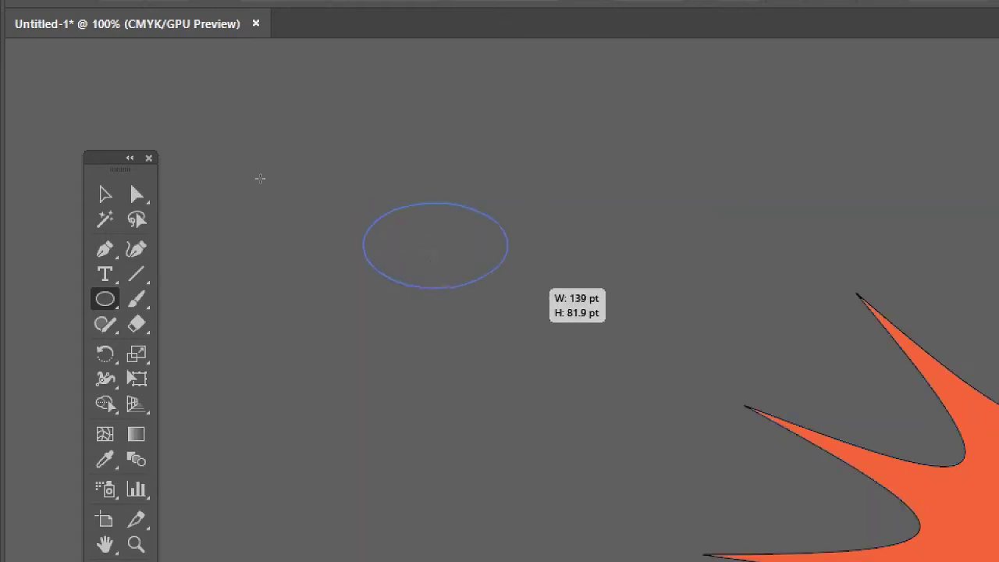
{"action": "key", "text": "v"}
{"action": "left_click_drag", "start_coordinate": [572, 285], "coordinate": [474, 254]}
{"action": "key", "text": "ctrl+a"}
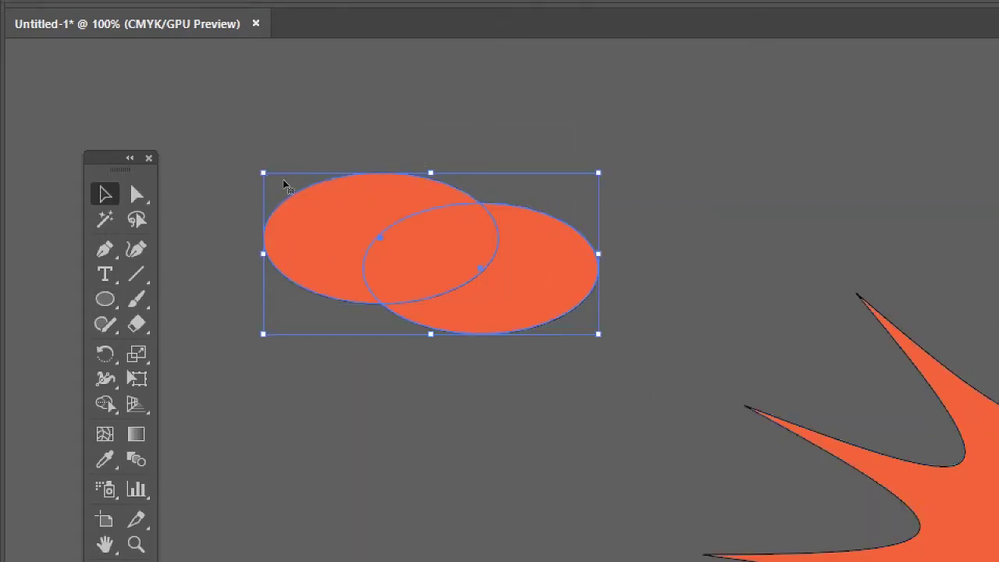
Give the ellipses default white fill and black stroke, then reselect both
{"action": "key", "text": "d"}
{"action": "left_click", "coordinate": [217, 70]}
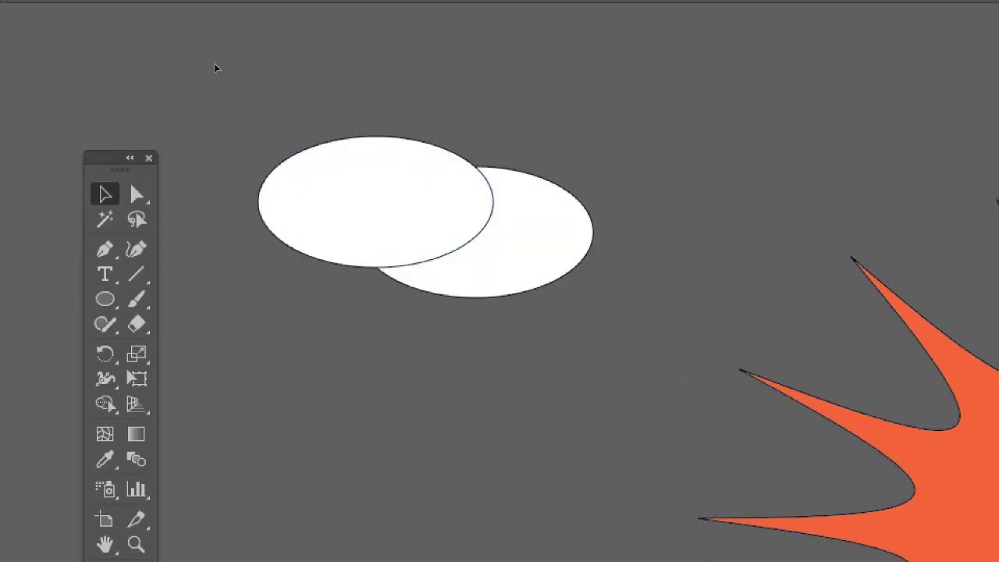
{"action": "key", "text": "ctrl+a"}
Trial a Shape Builder merge and crescent deletion on the ellipses, undoing both
{"action": "key", "text": "shift+m"}
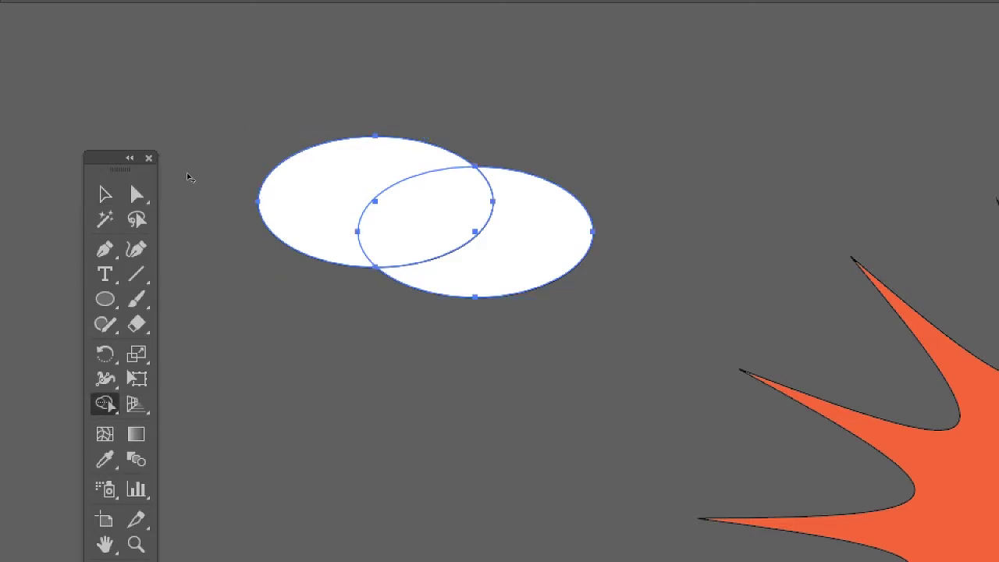
{"action": "left_click_drag", "start_coordinate": [335, 173], "coordinate": [553, 227]}
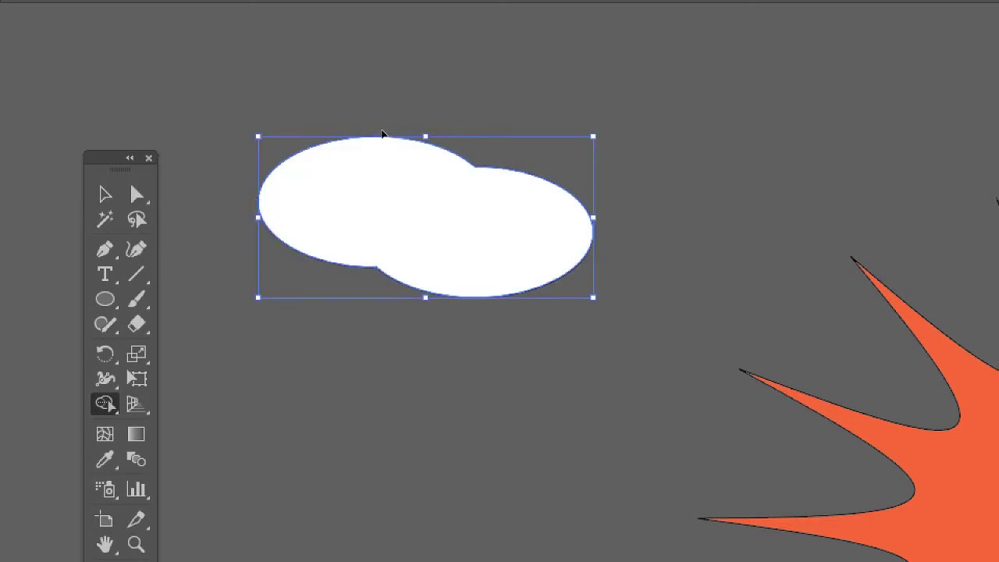
{"action": "key", "text": "ctrl+z"}
{"action": "left_click_drag", "start_coordinate": [290, 89], "coordinate": [325, 182]}
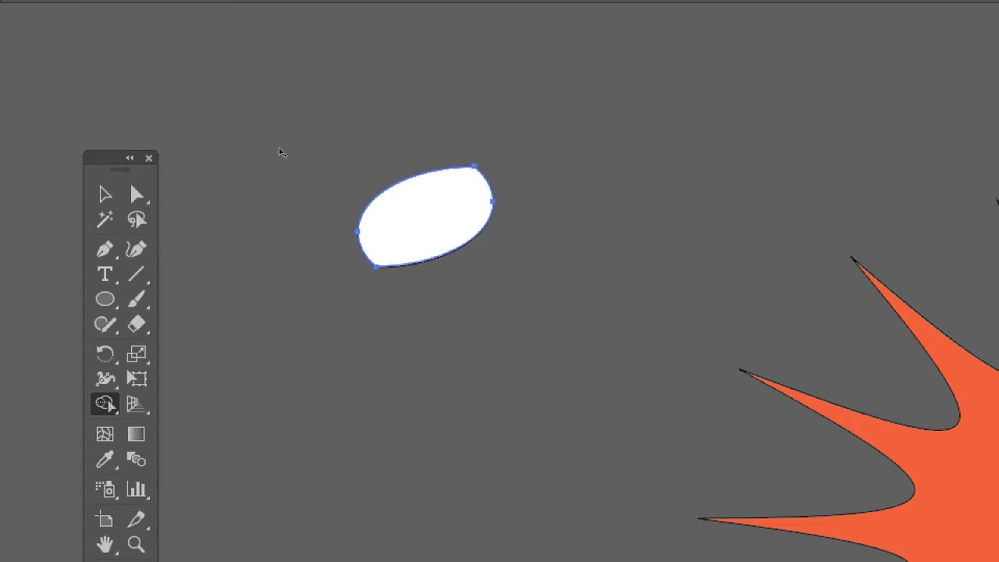
{"action": "key", "text": "ctrl+z"}
{"action": "key", "text": "ctrl+z"}
{"action": "key", "text": "ctrl"}
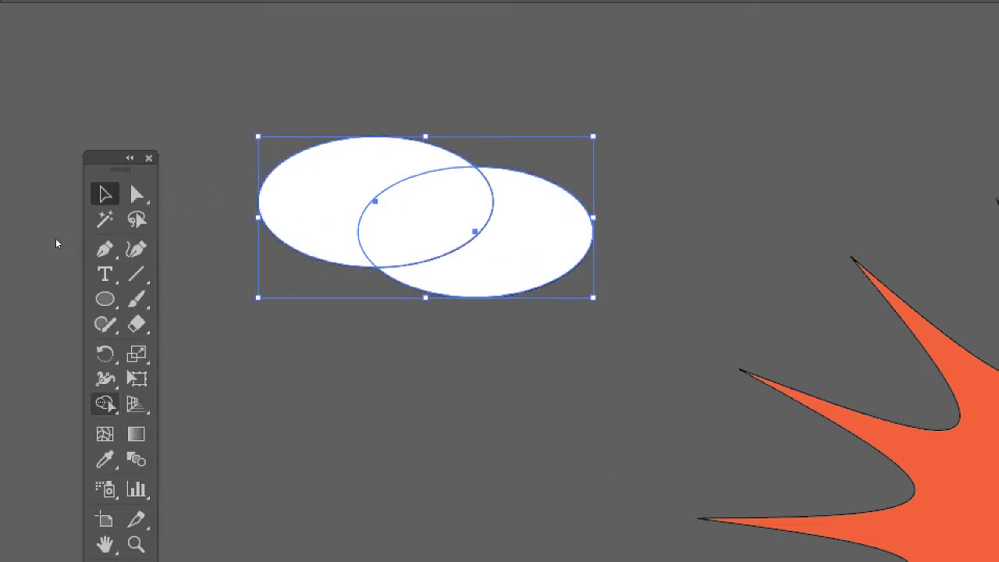
{"action": "key", "text": "k"}
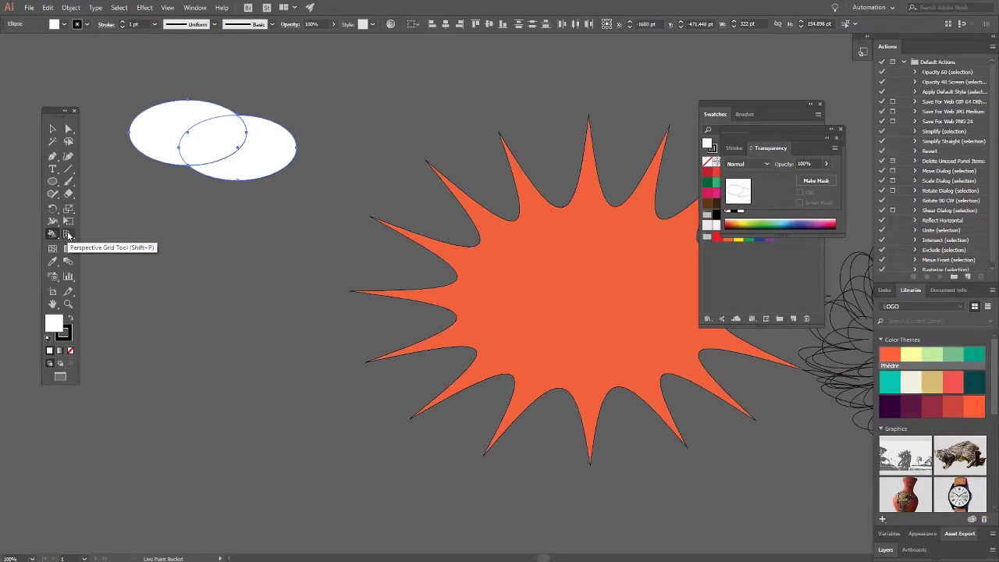
Pick the Perspective Grid tool and zoom out to see the whole artwork
{"action": "left_click", "coordinate": [68, 235]}
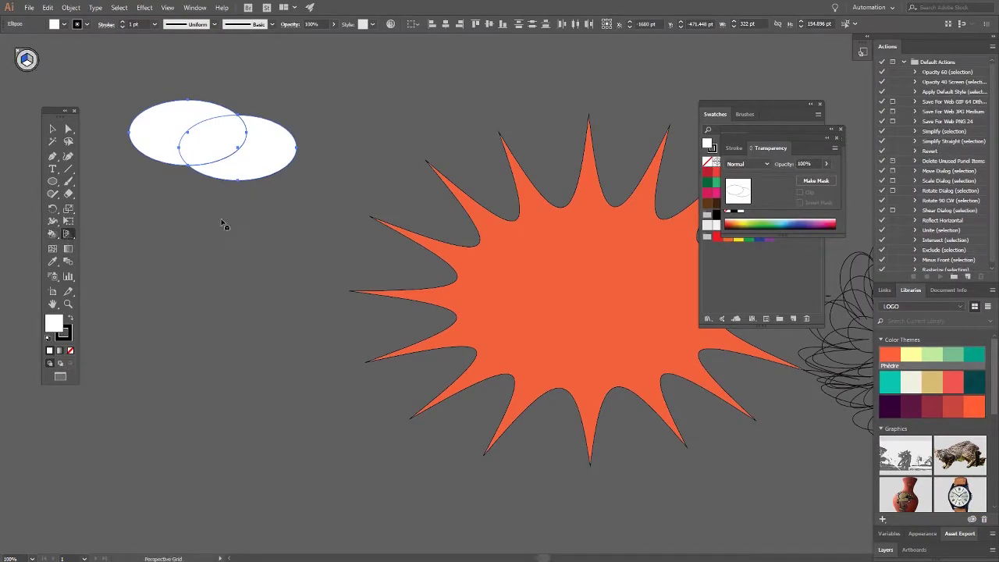
{"action": "key", "text": "ctrl+minus"}
{"action": "key", "text": "ctrl+minus"}
{"action": "key", "text": "alt+v"}
{"action": "scroll", "coordinate": [603, 302], "scroll_direction": "up", "scroll_amount": 3}
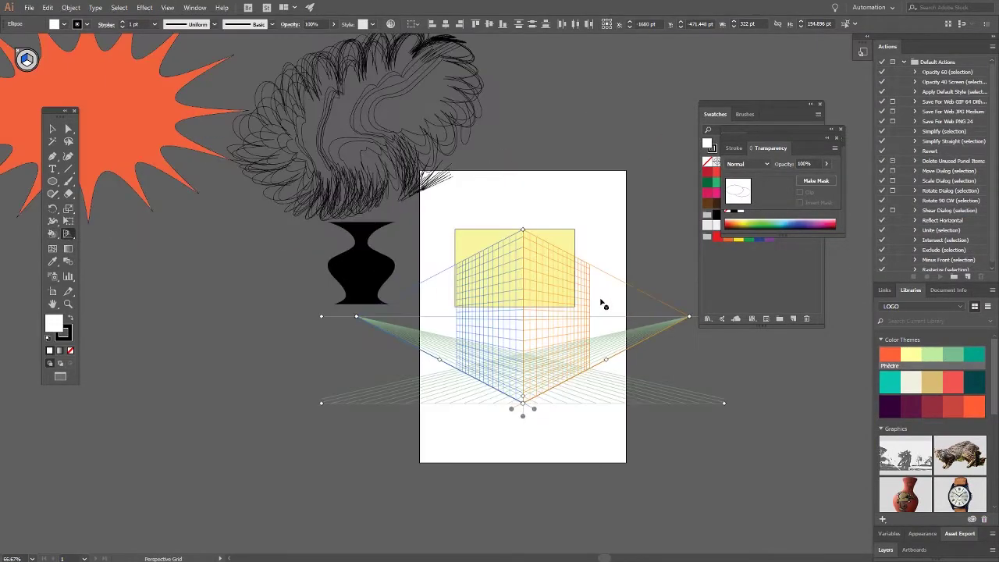
{"action": "scroll", "coordinate": [601, 302], "scroll_direction": "up", "scroll_amount": 3}
{"action": "scroll", "coordinate": [517, 357], "scroll_direction": "down", "scroll_amount": 3}
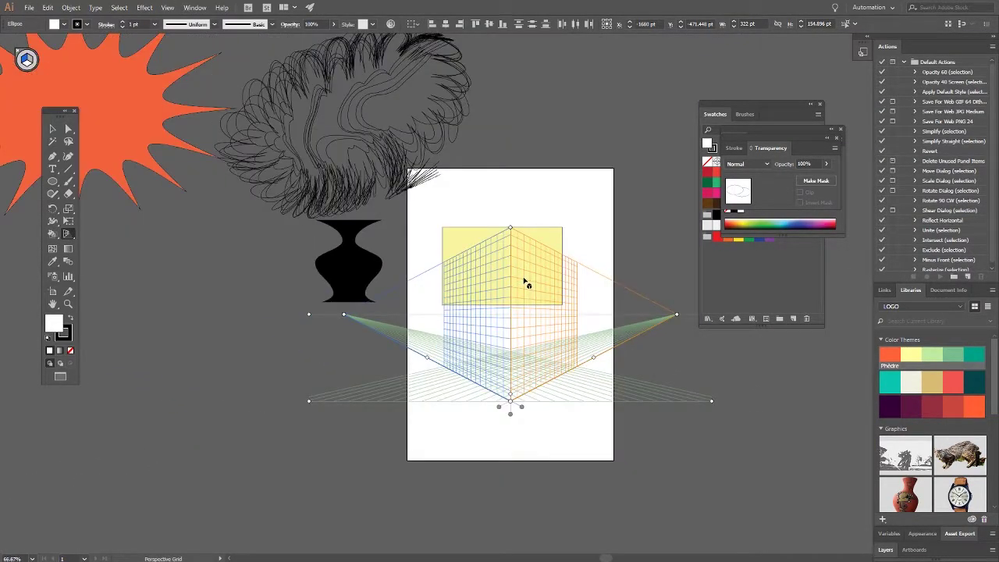
{"action": "scroll", "coordinate": [497, 279], "scroll_direction": "up", "scroll_amount": 2}
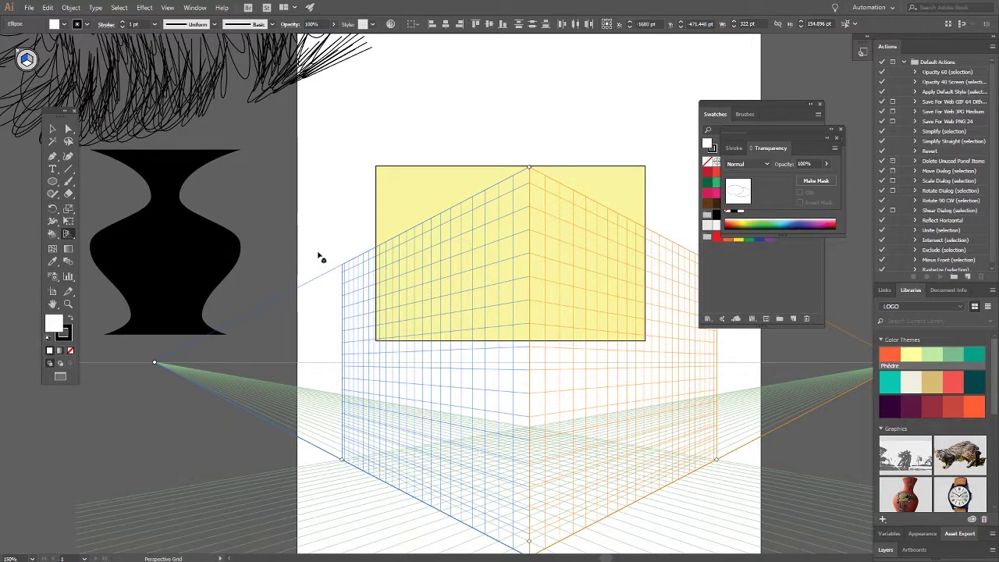
{"action": "scroll", "coordinate": [546, 258], "scroll_direction": "down", "scroll_amount": 3}
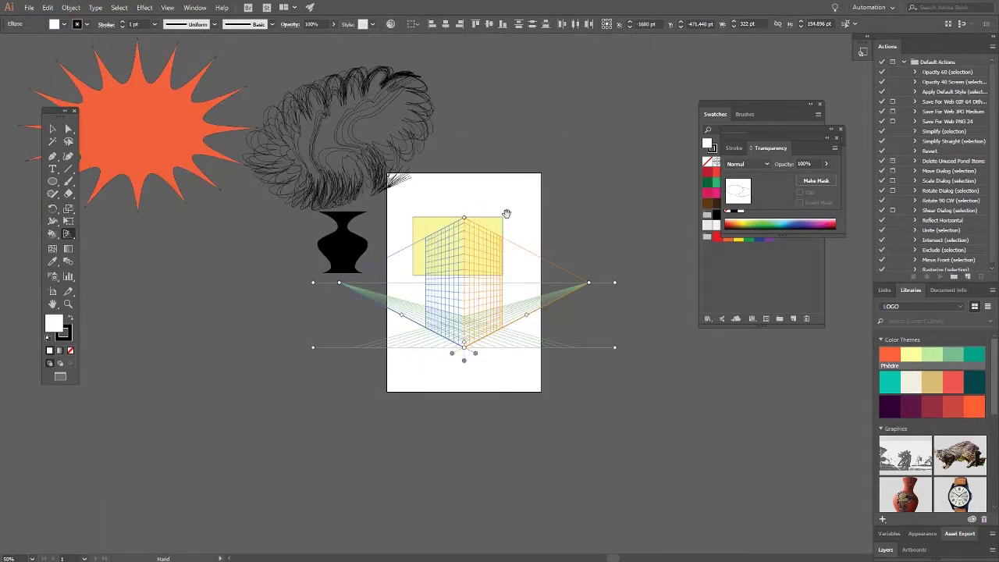
Show the perspective grid from the tool flyout, then hide it with Shift+Ctrl+I
{"action": "left_click_drag", "start_coordinate": [67, 238], "coordinate": [110, 241]}
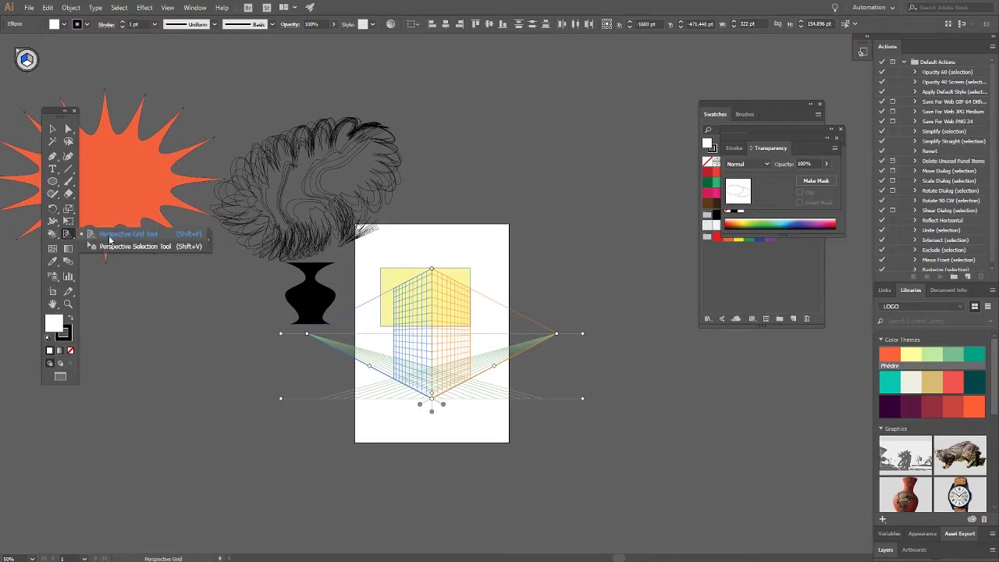
{"action": "left_click", "coordinate": [160, 237]}
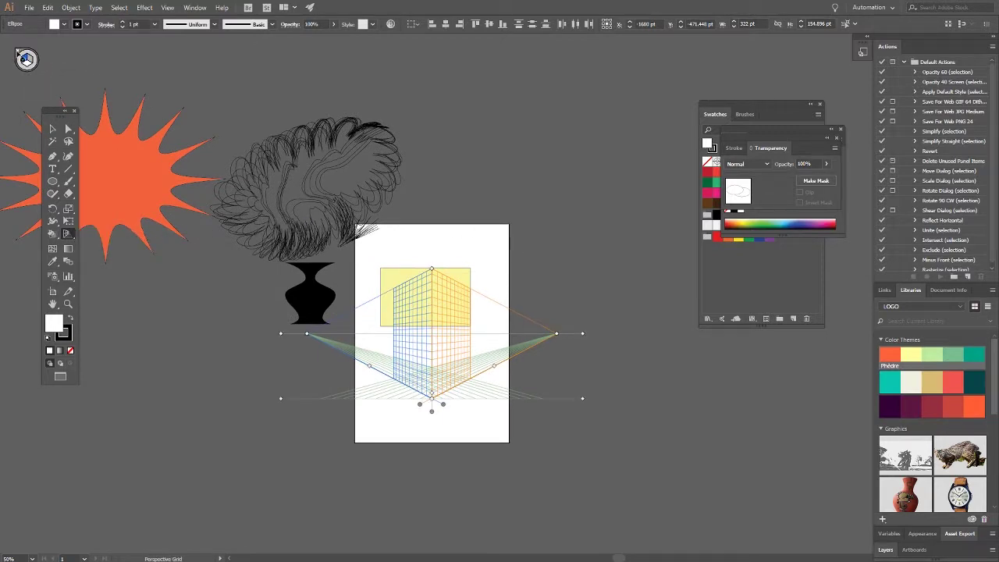
{"action": "key", "text": "ctrl+shift+i"}
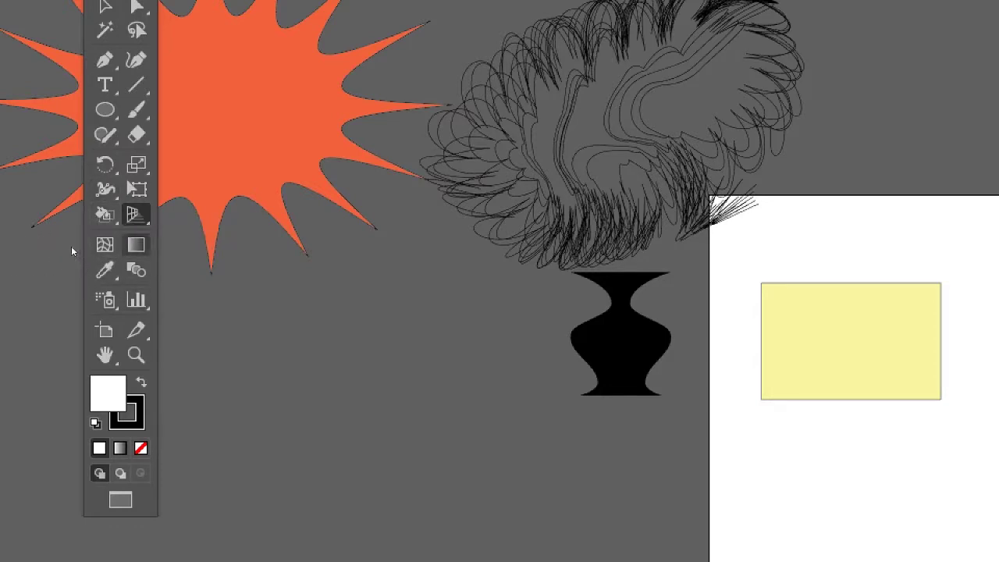
Cycle through Eyedropper, Magic Wand, Pen and Type tool shortcuts
{"action": "key", "text": "i"}
{"action": "key", "text": "shift+s"}
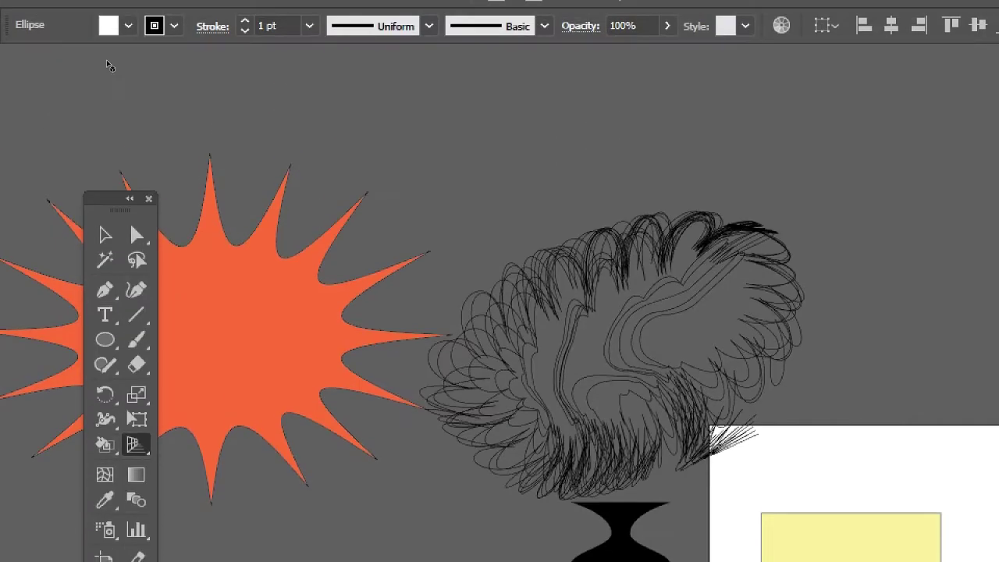
{"action": "key", "text": "y"}
{"action": "key", "text": "b"}
{"action": "key", "text": "p"}
{"action": "key", "text": "y"}
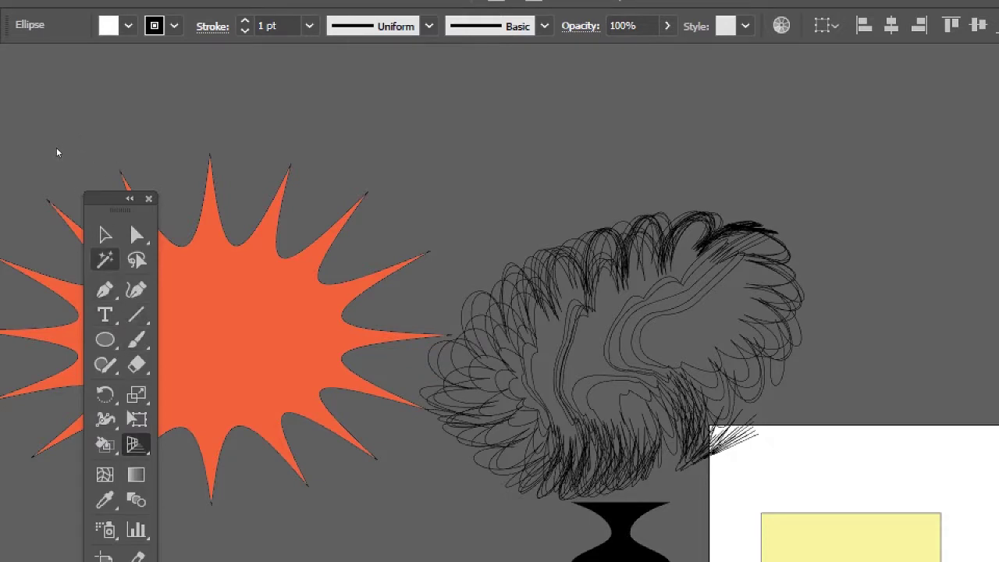
{"action": "key", "text": "p"}
{"action": "key", "text": "t"}
{"action": "key", "text": "p"}
Step through the Line, Eraser, Ellipse and Shaper tools, ending on the Pencil tool
{"action": "key", "text": "backslash"}
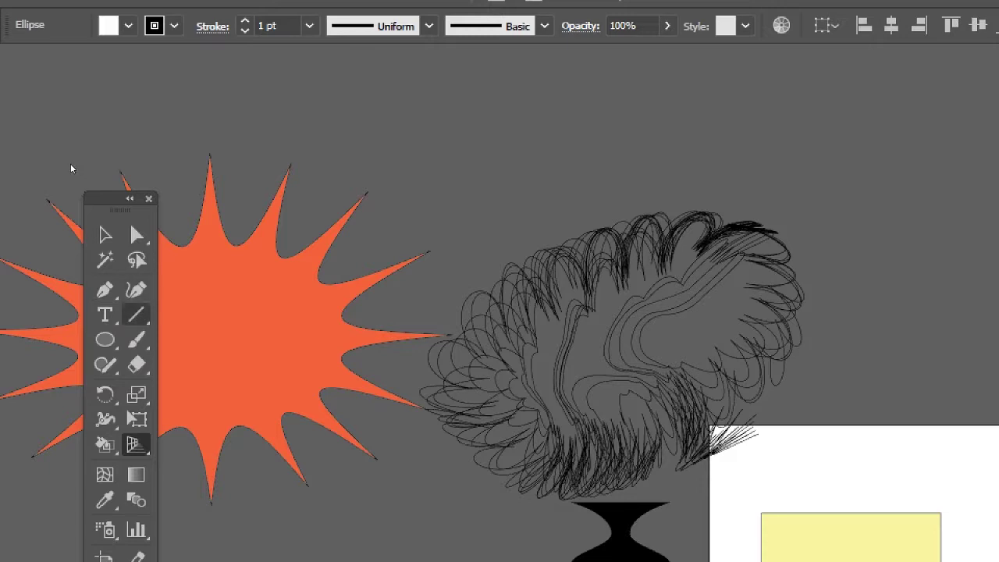
{"action": "key", "text": "b"}
{"action": "key", "text": "shift+e"}
{"action": "key", "text": "l"}
{"action": "key", "text": "shift+n"}
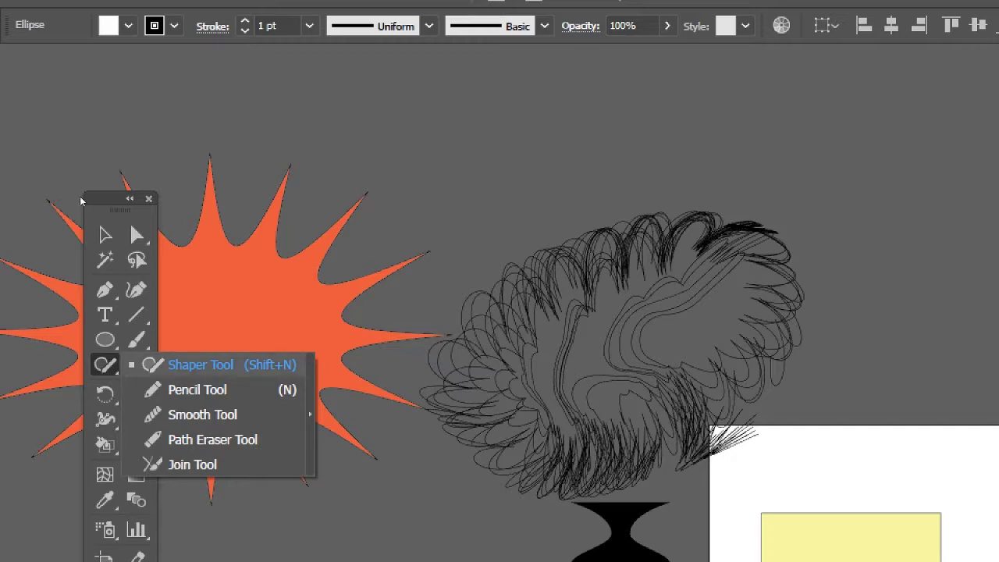
{"action": "key", "text": "n"}
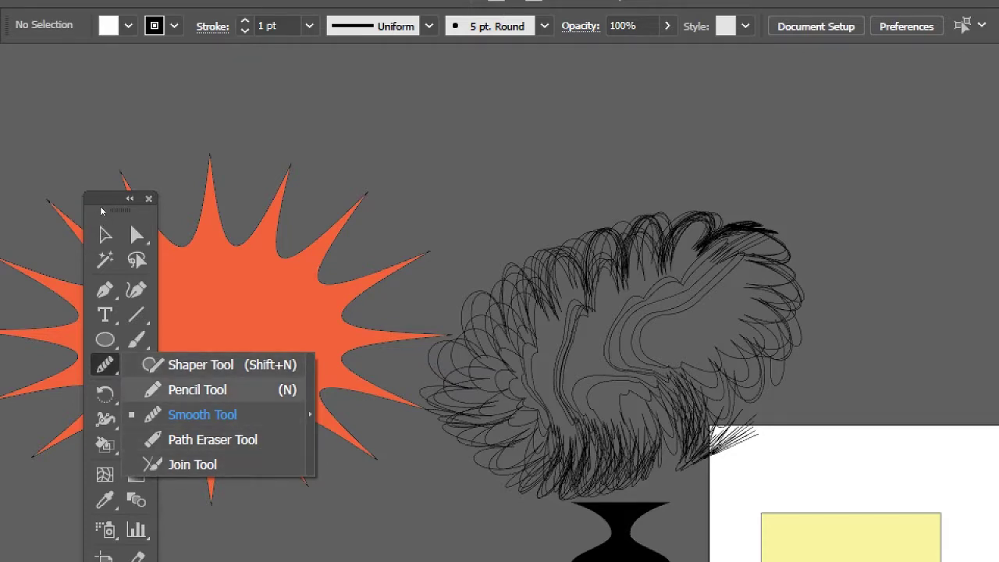
Draw a freehand stroke above the starburst, undo it, and redraw a wavier line
{"action": "mouse_move", "coordinate": [352, 153]}
{"action": "left_mouse_down"}
{"action": "mouse_move", "coordinate": [537, 104]}
{"action": "mouse_move", "coordinate": [926, 96]}
{"action": "left_mouse_up"}
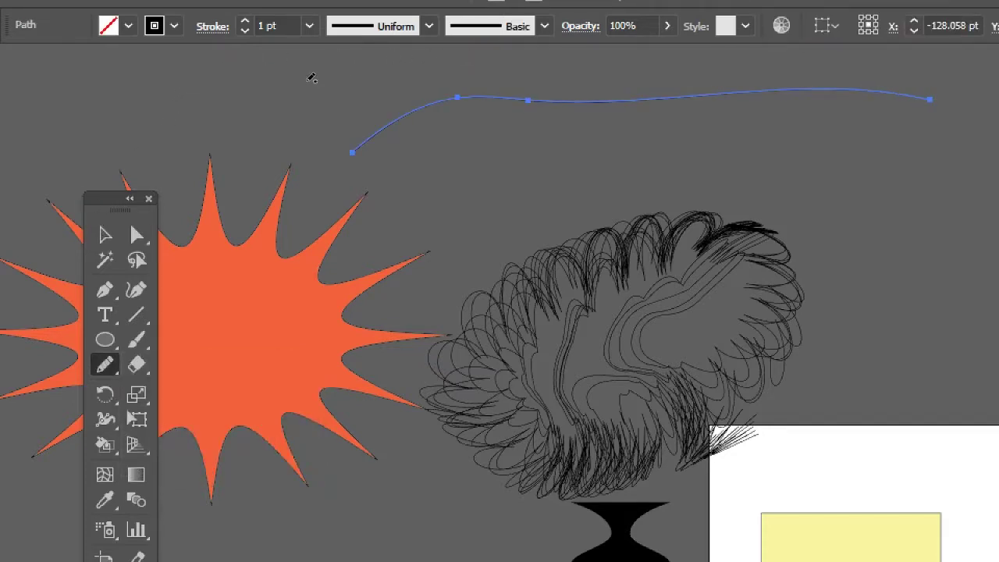
{"action": "key", "text": "ctrl+z"}
{"action": "mouse_move", "coordinate": [441, 168]}
{"action": "left_mouse_down"}
{"action": "mouse_move", "coordinate": [635, 178]}
{"action": "mouse_move", "coordinate": [982, 113]}
{"action": "left_mouse_up"}
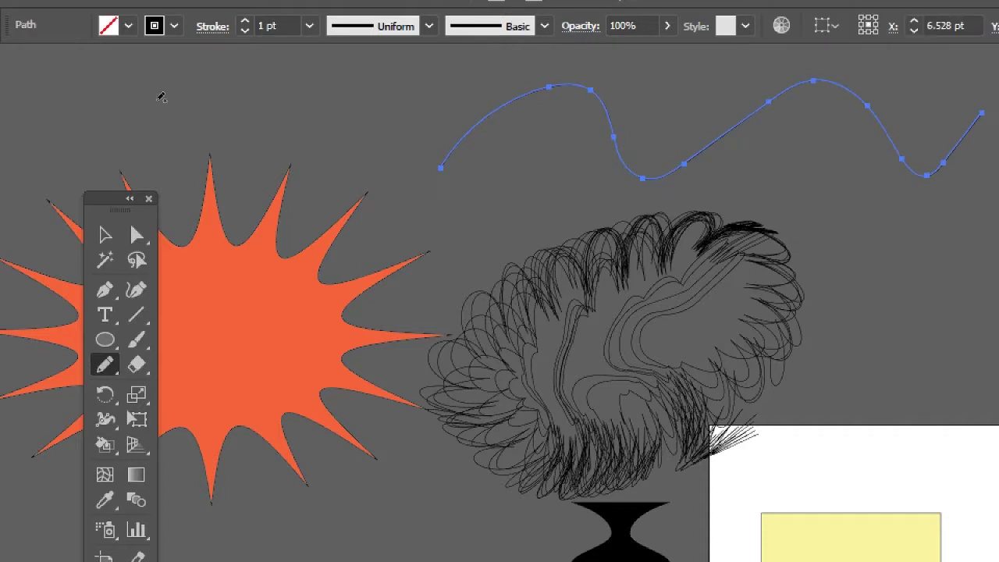
{"action": "left_click_drag", "start_coordinate": [106, 364], "coordinate": [200, 380]}
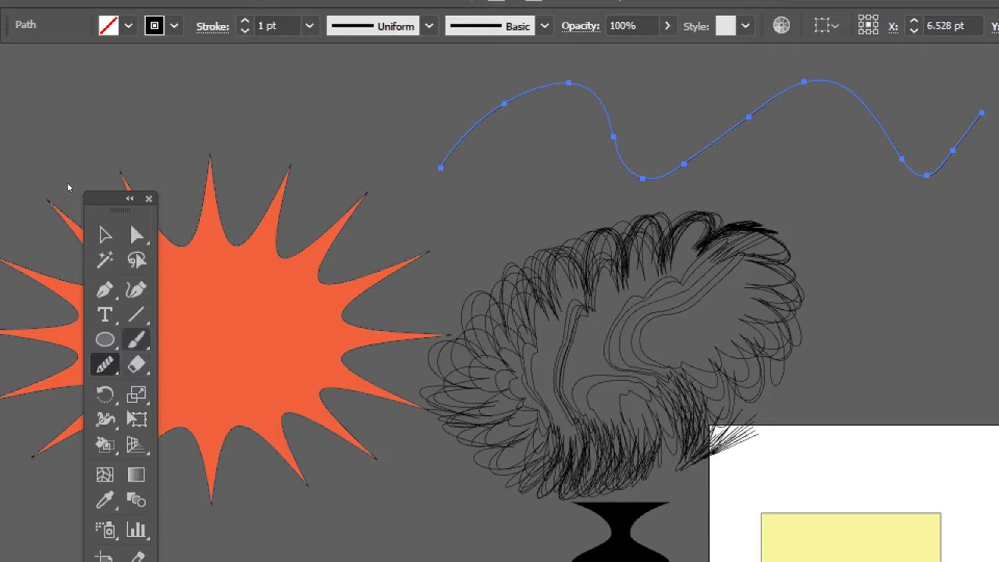
Try the Eraser on the wavy line, then cut it with Scissors, undoing the extra cut
{"action": "key", "text": "shift+e"}
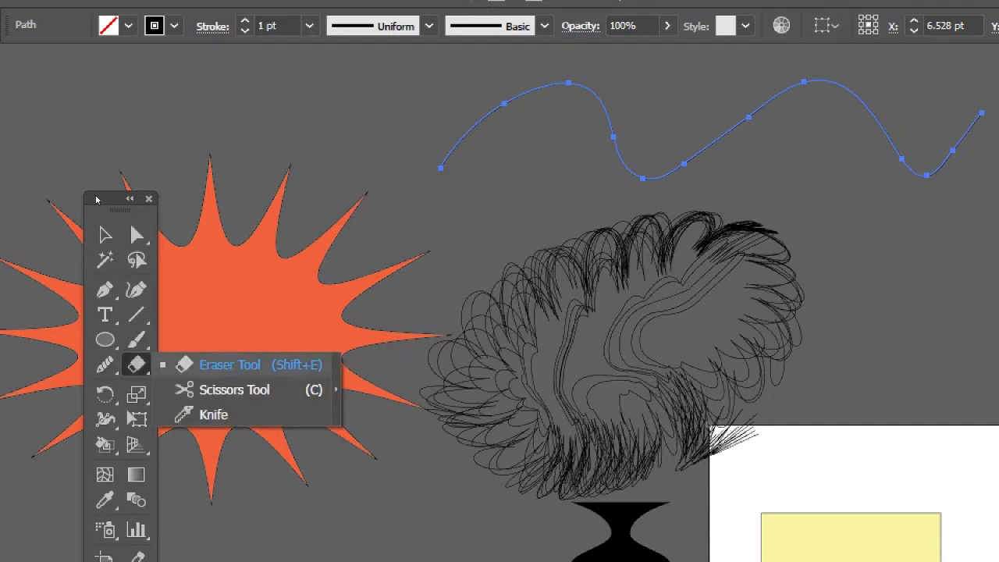
{"action": "left_click_drag", "start_coordinate": [474, 145], "coordinate": [634, 74]}
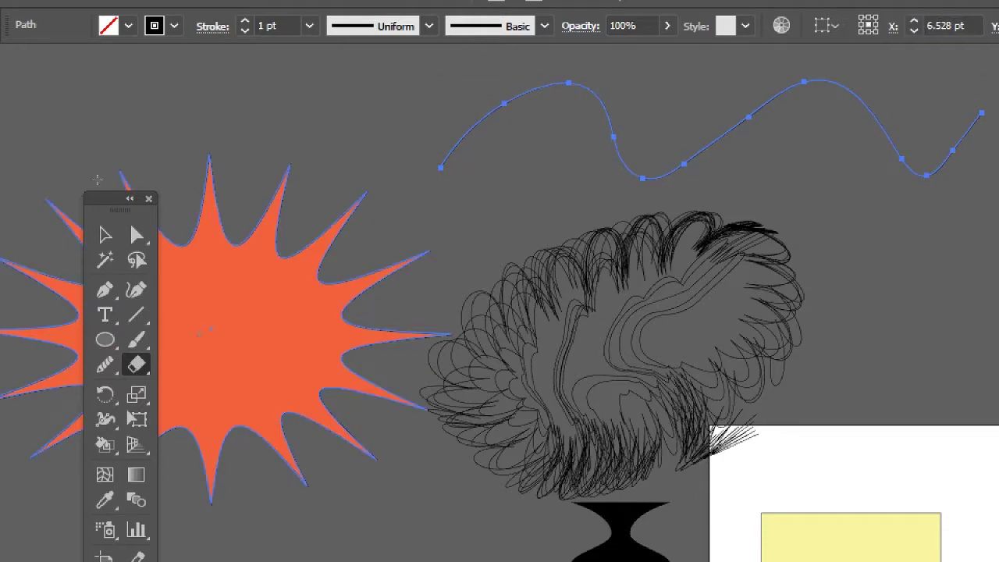
{"action": "key", "text": "shift+e"}
{"action": "key", "text": "c"}
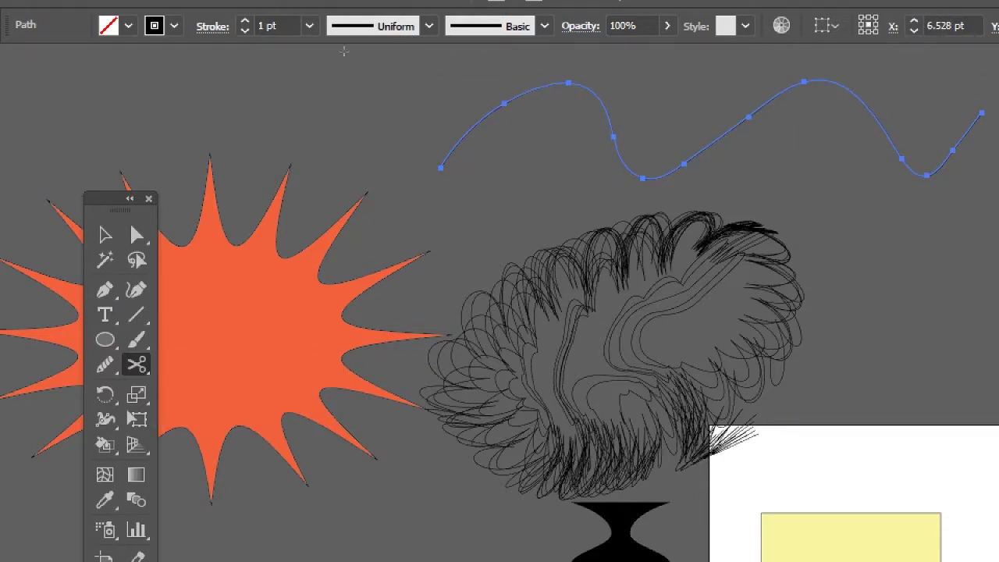
{"action": "left_click", "coordinate": [605, 98]}
{"action": "key", "text": "v"}
{"action": "left_click", "coordinate": [316, 69]}
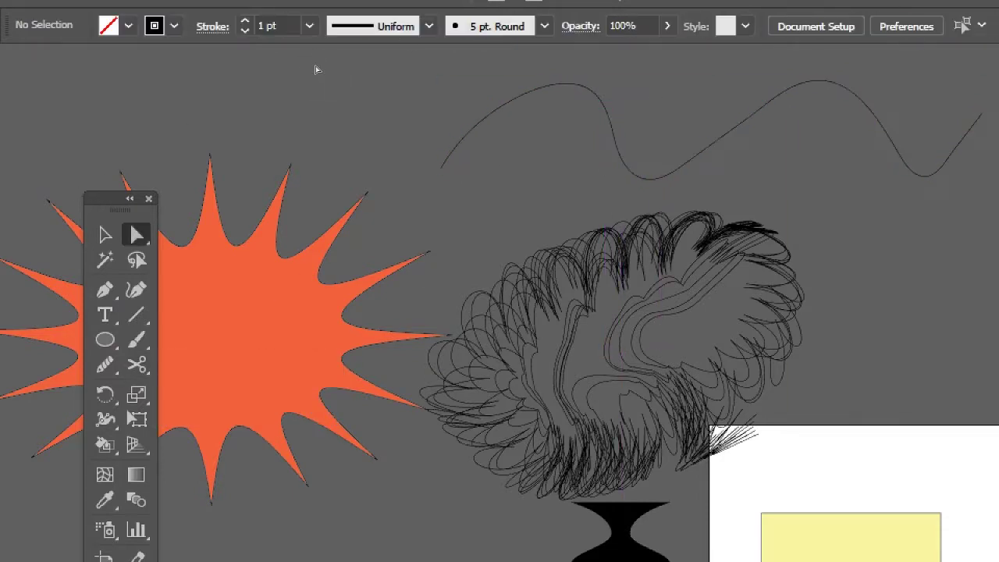
{"action": "key", "text": "v"}
{"action": "key", "text": "ctrl+z"}
{"action": "left_click", "coordinate": [143, 170], "text": "shift"}
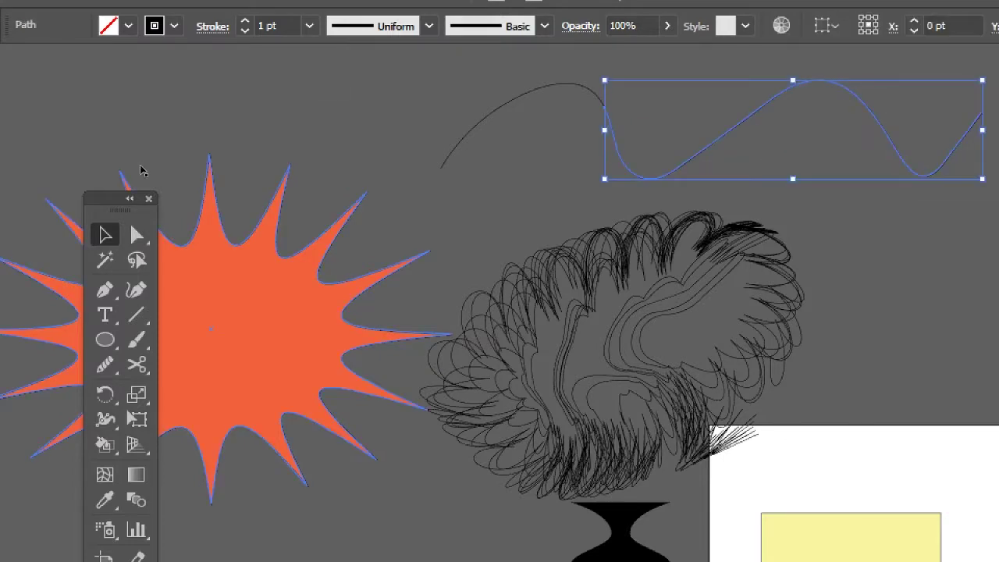
Slice the orange starburst with the Knife, pull its right half apart, and open the recording
{"action": "left_click_drag", "start_coordinate": [134, 365], "coordinate": [199, 412]}
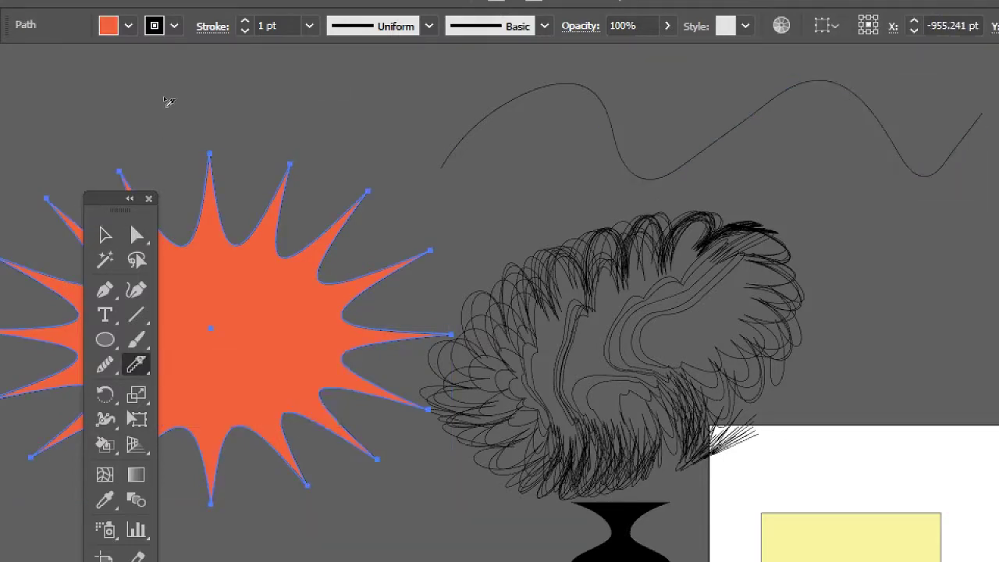
{"action": "left_click_drag", "start_coordinate": [301, 139], "coordinate": [183, 469]}
{"action": "key", "text": "a"}
{"action": "left_click_drag", "start_coordinate": [313, 349], "coordinate": [360, 347]}
{"action": "key", "text": "ctrl+shift+a"}
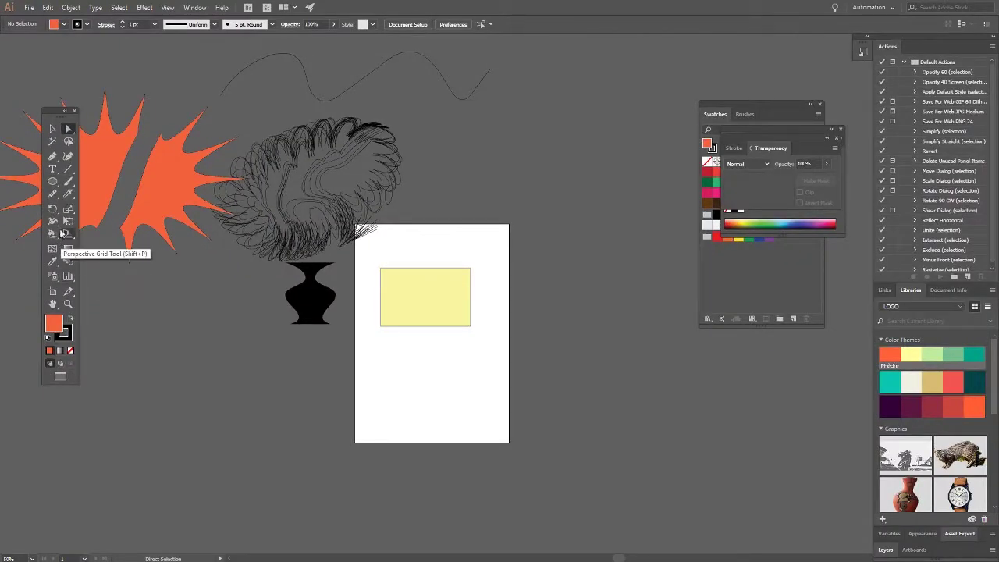
{"action": "left_click", "coordinate": [52, 128]}
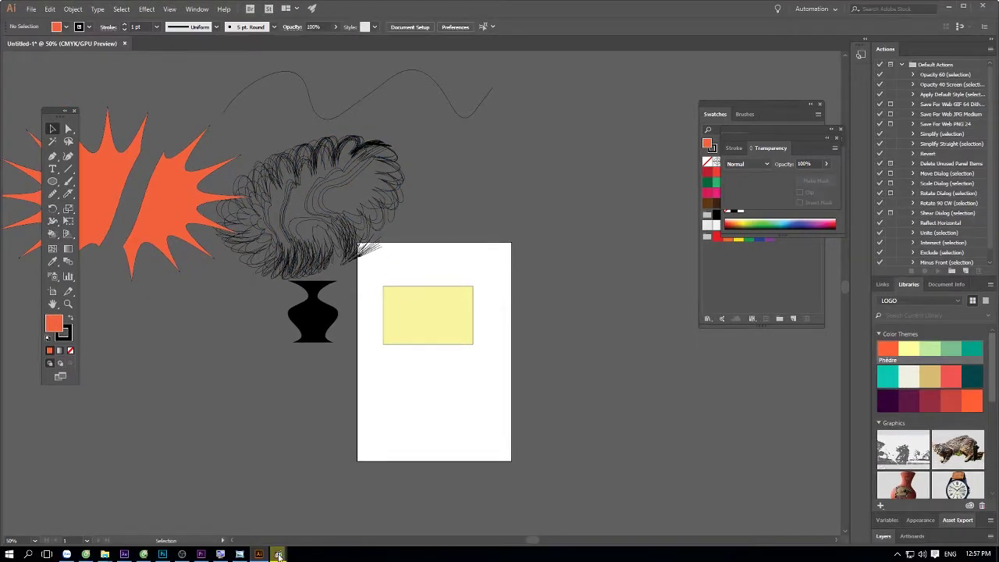
{"action": "left_click", "coordinate": [279, 555]}
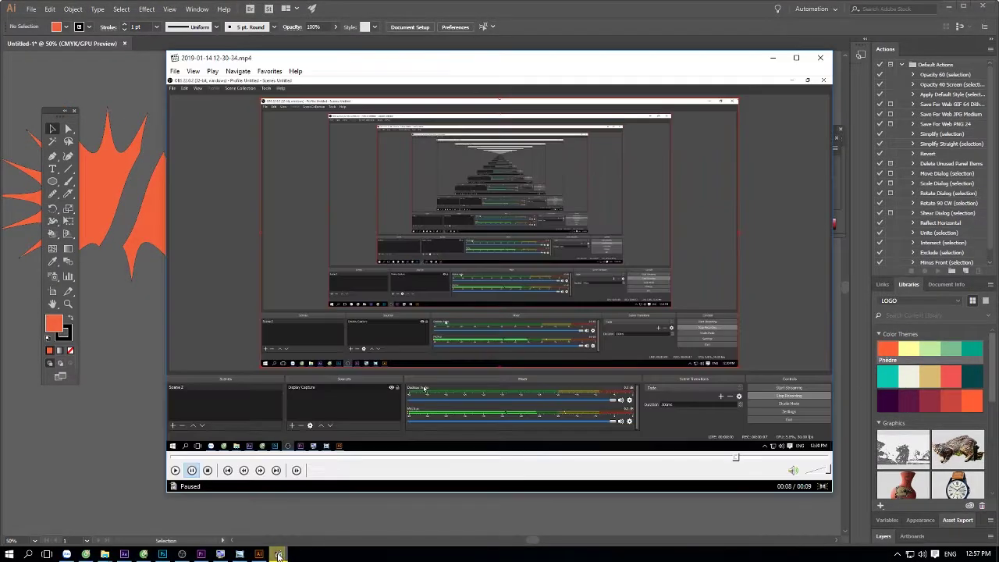